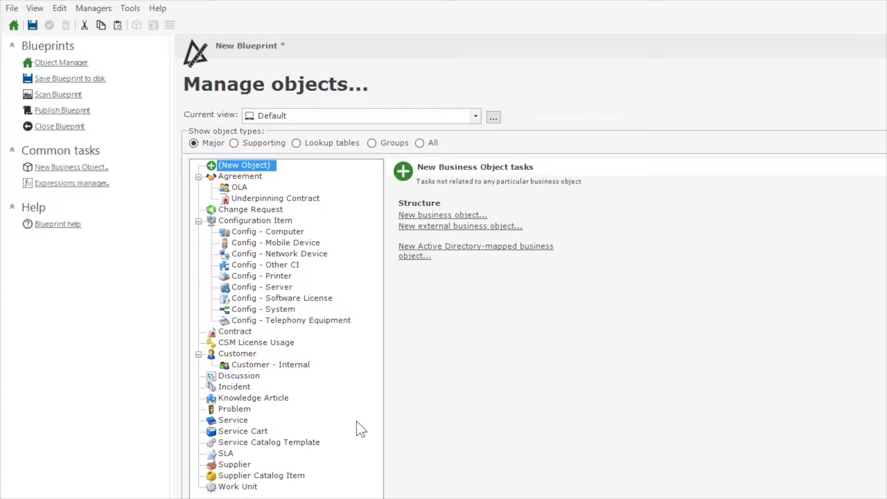
# Step: Open the Incident business object's Default Form in the form editor
pyautogui.click(240, 387)
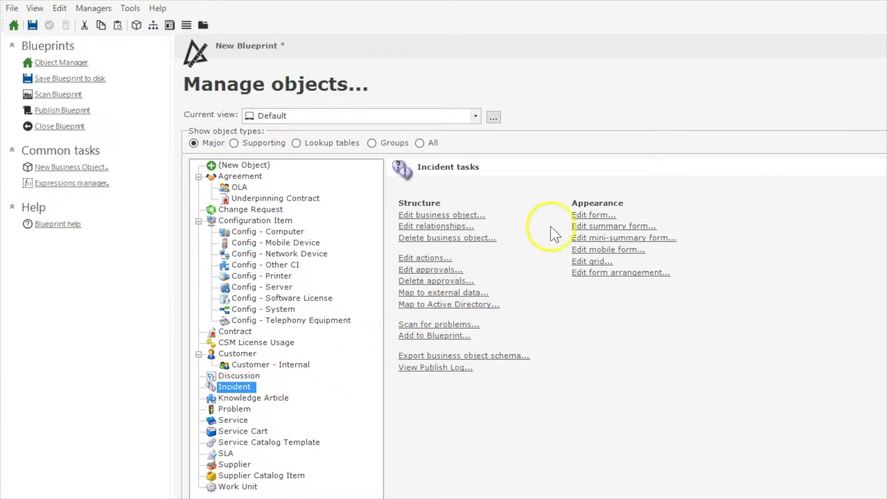
pyautogui.click(580, 215)
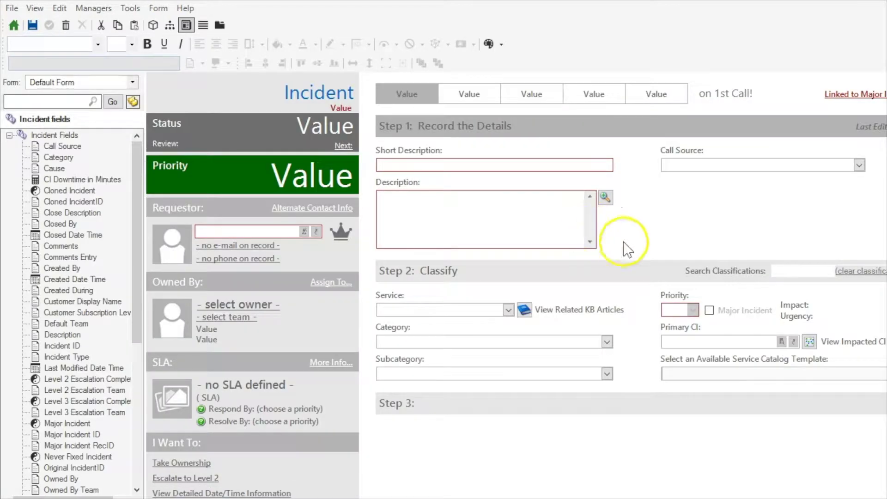
# Step: Delete the Assign To link from the Owned By header and drop the Owned By field there
pyautogui.click(789, 272)
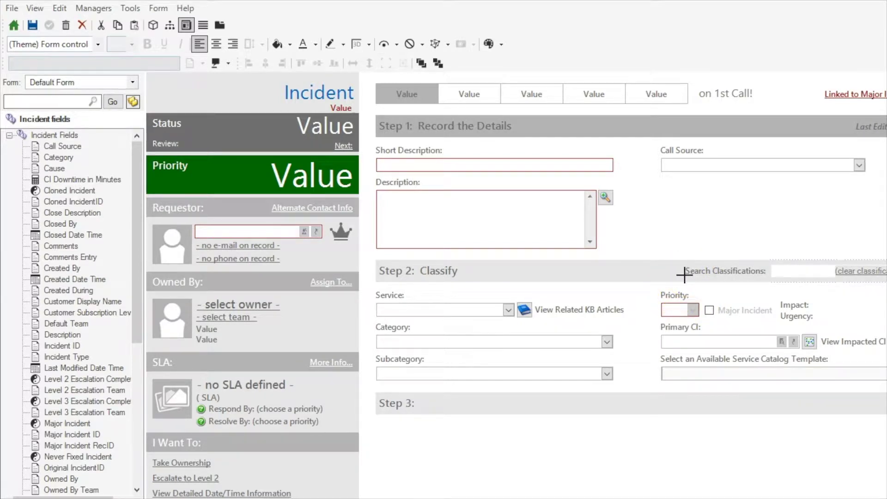
pyautogui.click(783, 269)
pyautogui.click(327, 285)
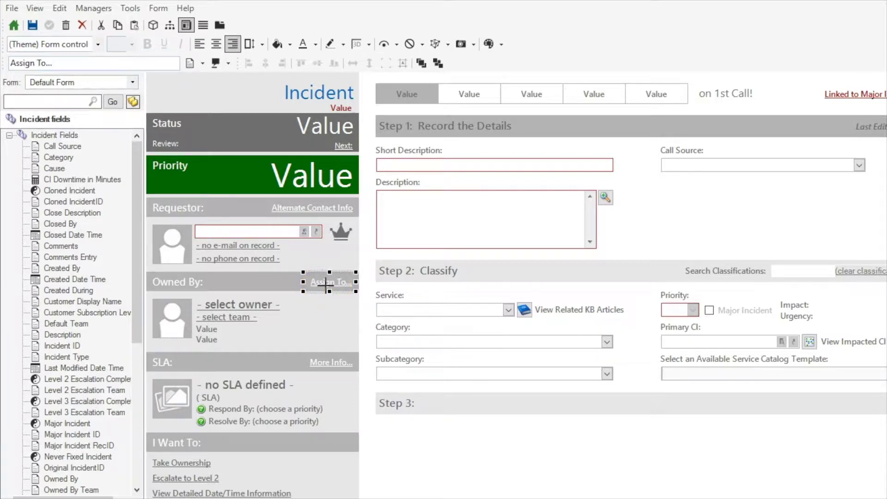
pyautogui.press('Delete')
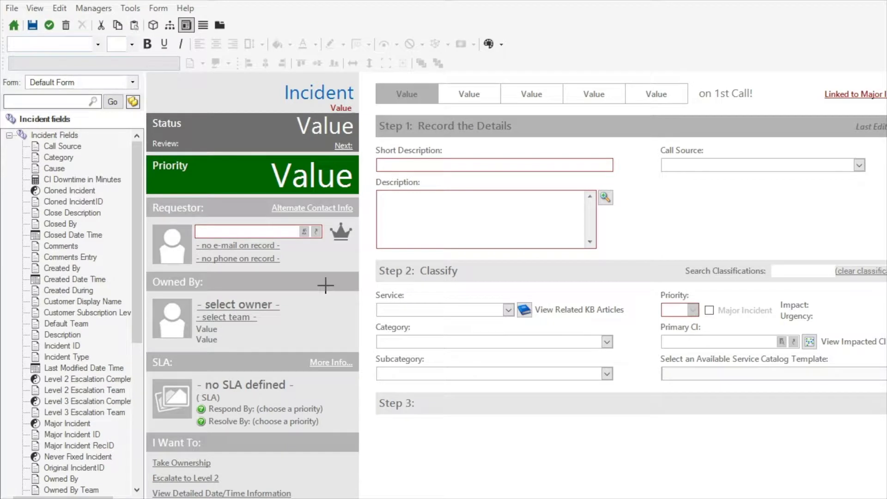
pyautogui.click(49, 25)
pyautogui.moveTo(60, 478); pyautogui.dragTo(208, 276)
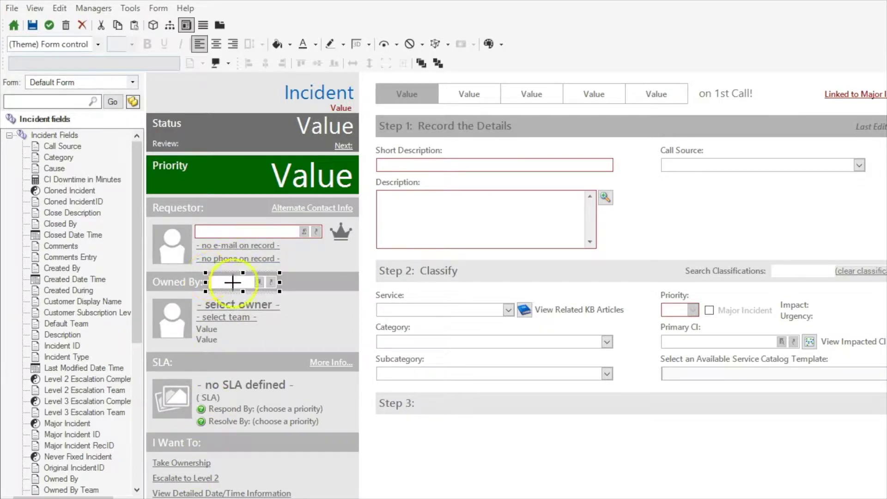
# Step: Bottom-align the new Owned By field with its header and widen it across the header row
pyautogui.keyDown('ctrl'); pyautogui.click(295, 284); pyautogui.keyUp('ctrl')
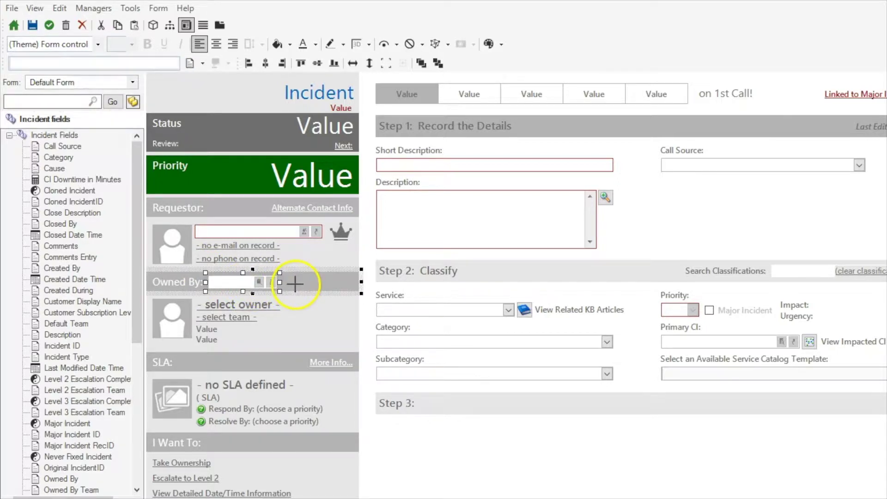
pyautogui.click(319, 66)
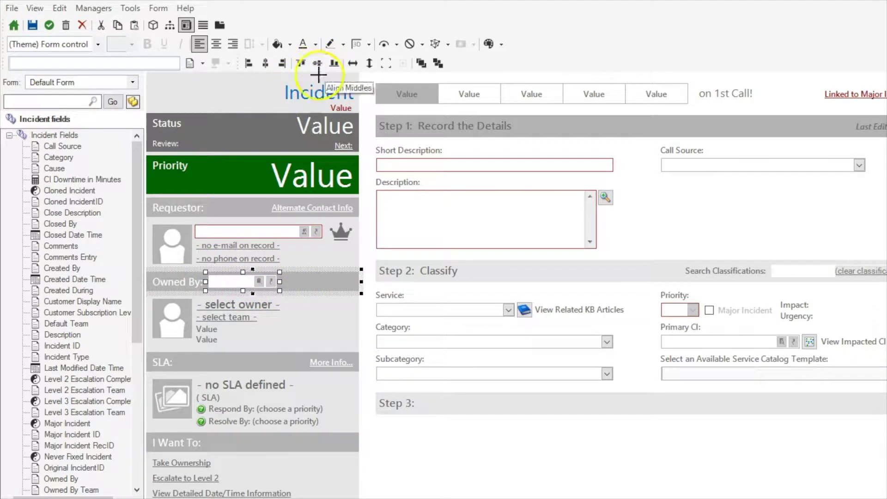
pyautogui.click(369, 266)
pyautogui.click(237, 283)
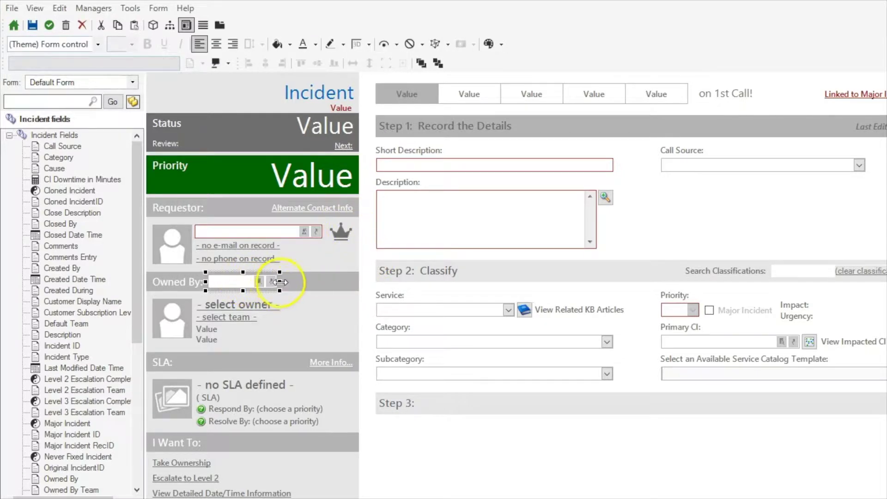
pyautogui.moveTo(281, 282); pyautogui.dragTo(360, 303)
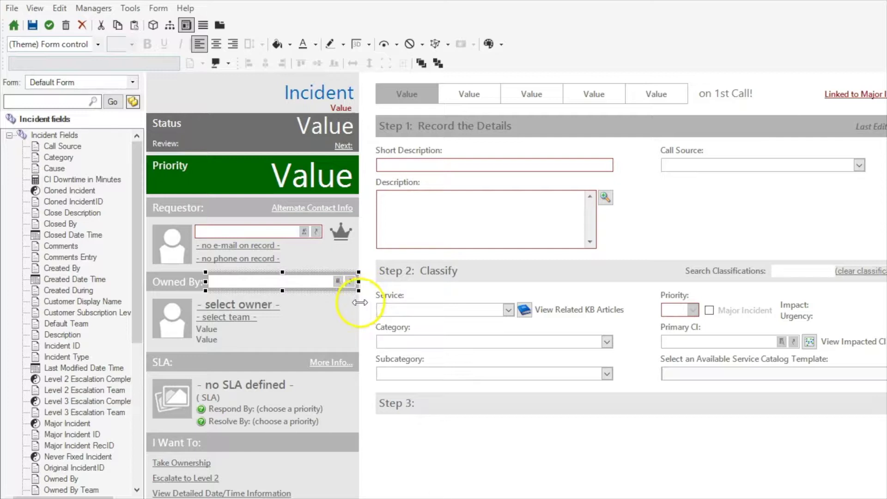
pyautogui.click(368, 279)
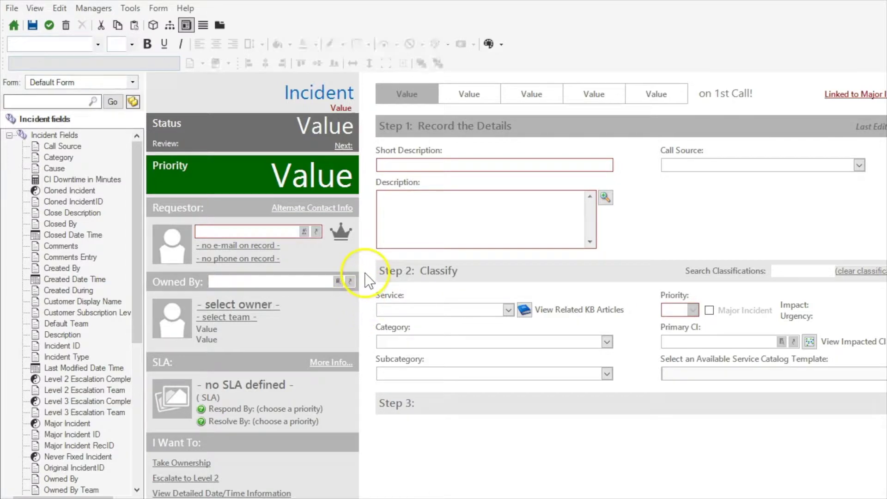
pyautogui.click(260, 283)
pyautogui.rightClick(260, 284)
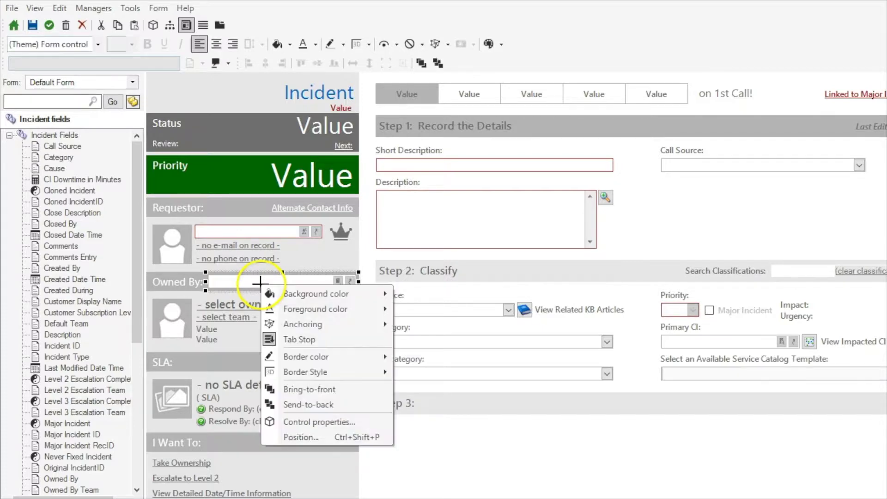
pyautogui.click(334, 421)
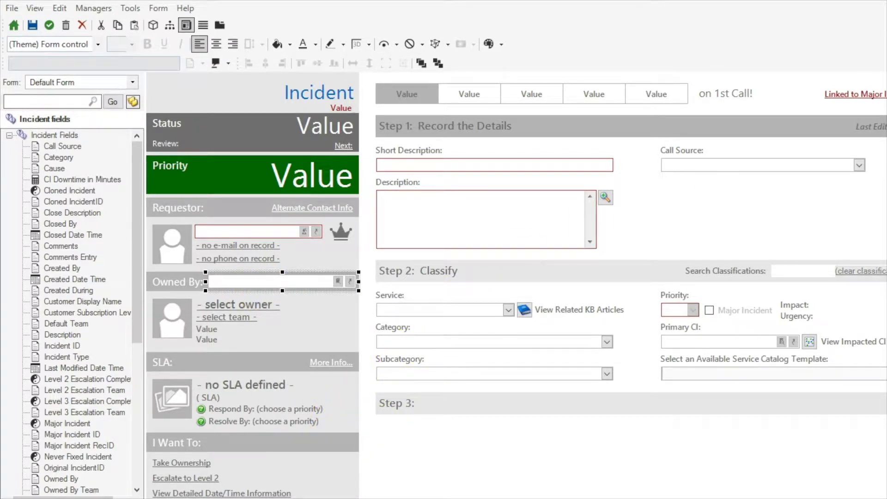
pyautogui.moveTo(867, 106); pyautogui.dragTo(467, 106)
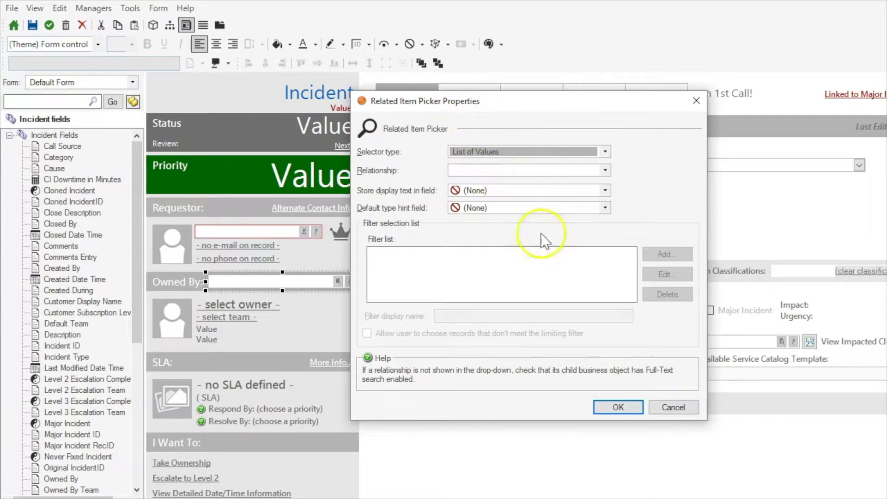
pyautogui.click(673, 402)
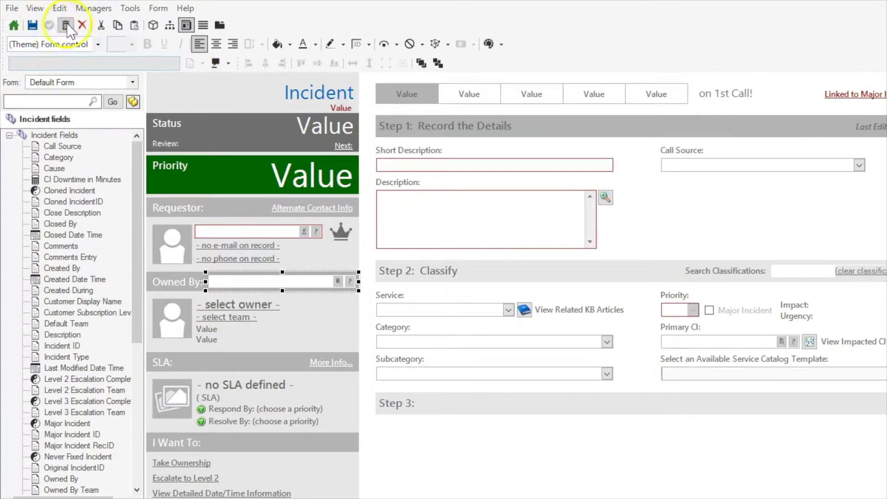
# Step: Add relationship 'Incident Selects Owner' linking one UserInfo child, with a purpose description
pyautogui.click(170, 27)
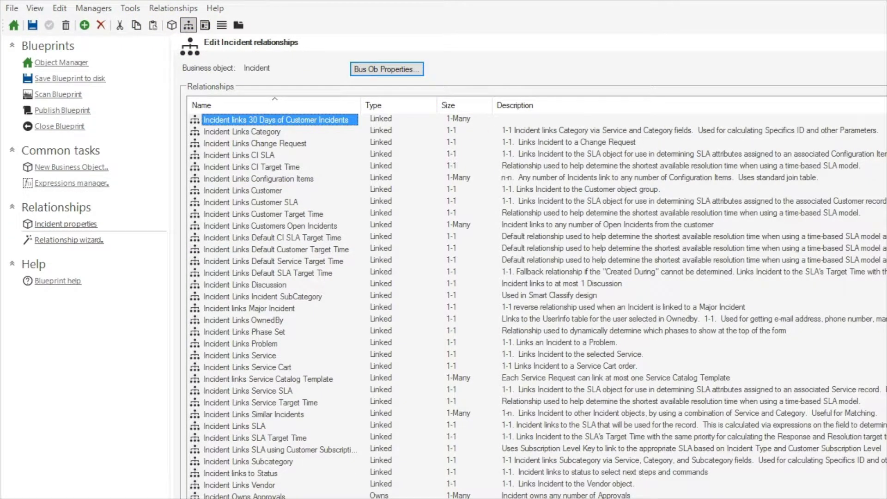
pyautogui.press('Return')
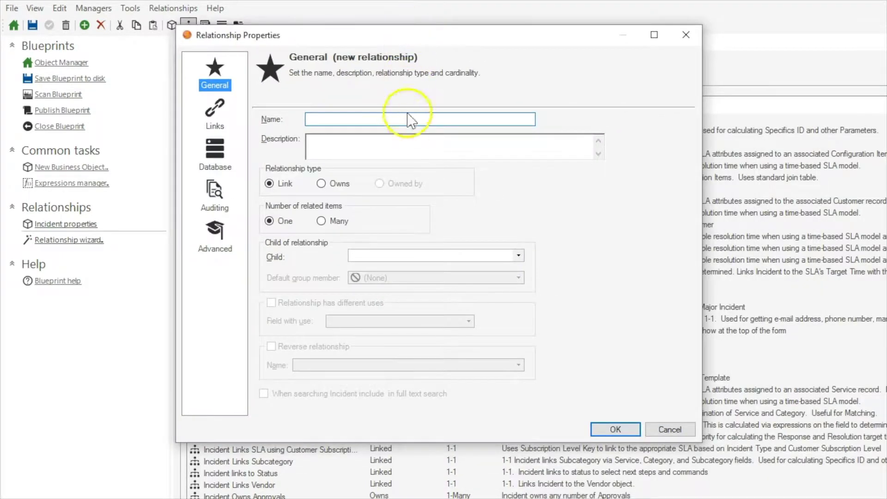
pyautogui.write('Incident Selects Owner')
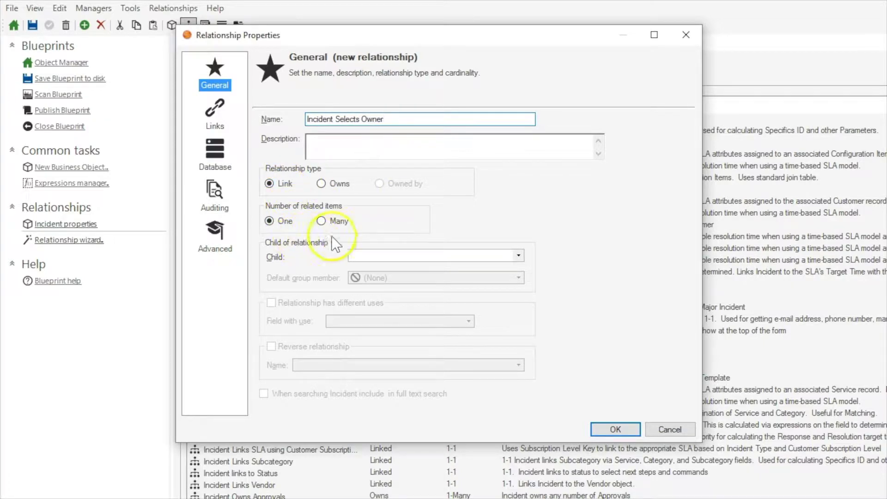
pyautogui.click(384, 256)
pyautogui.scroll(-15, 416, 369)
pyautogui.write('us')
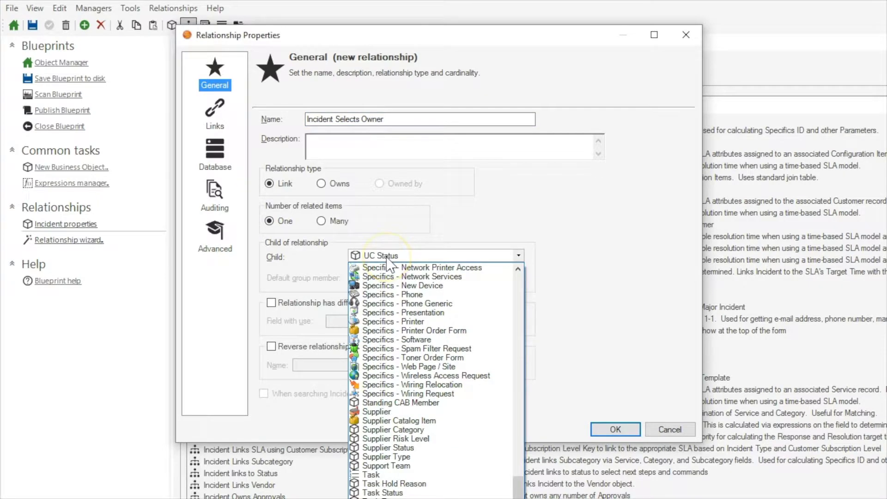
pyautogui.write('eri')
pyautogui.press('Return')
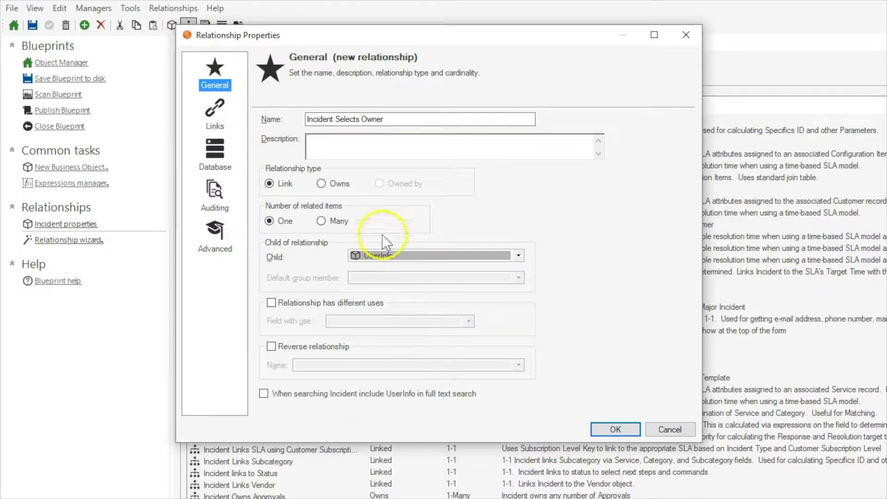
pyautogui.click(334, 157)
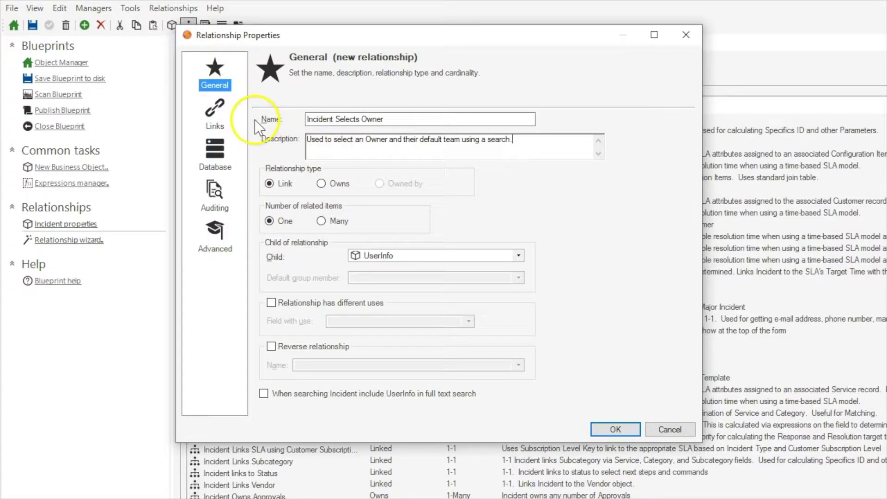
pyautogui.click(236, 121)
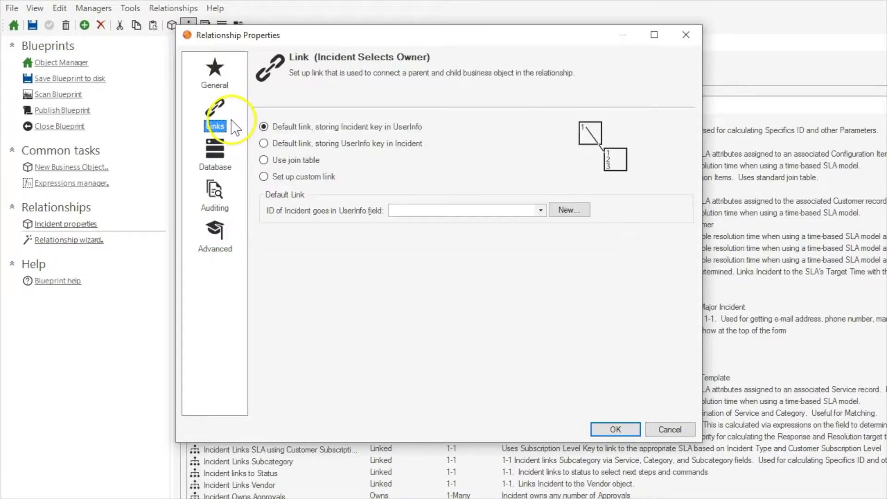
# Step: Switch to a custom link with constraints and start a constraint on UserInfo.RecID
pyautogui.click(304, 180)
pyautogui.click(305, 195)
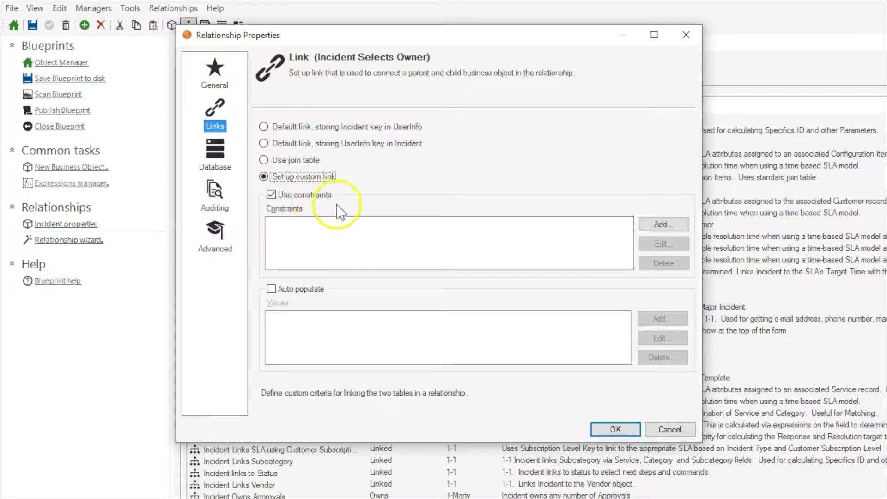
pyautogui.click(647, 229)
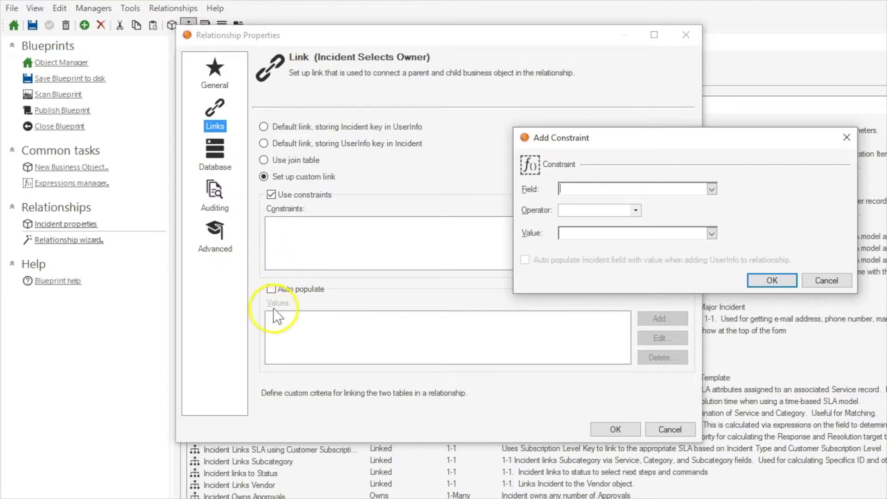
pyautogui.click(709, 189)
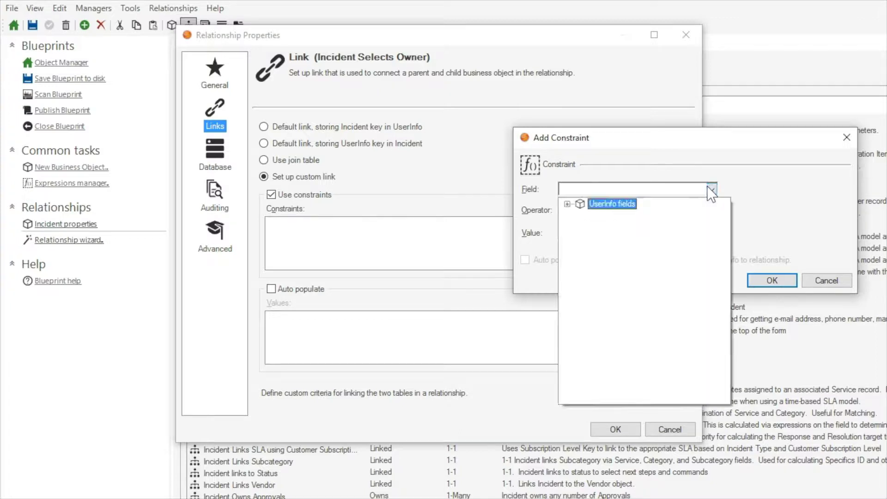
pyautogui.doubleClick(605, 203)
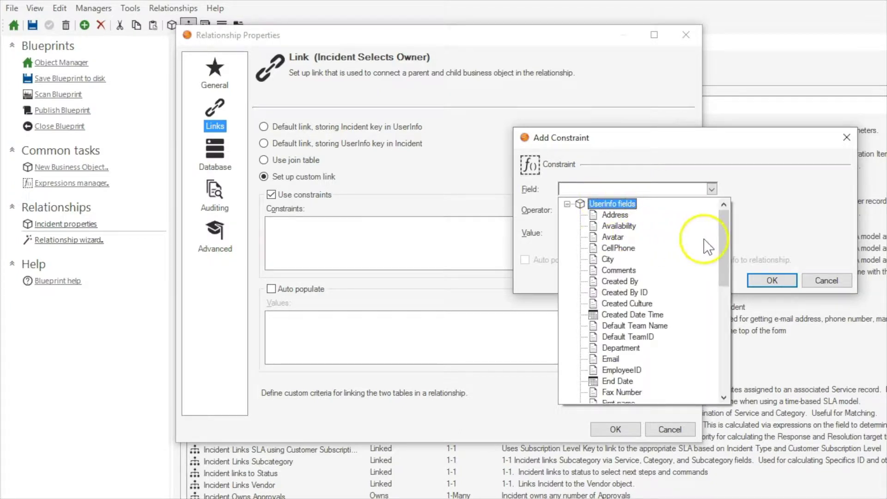
pyautogui.moveTo(728, 237); pyautogui.dragTo(728, 351)
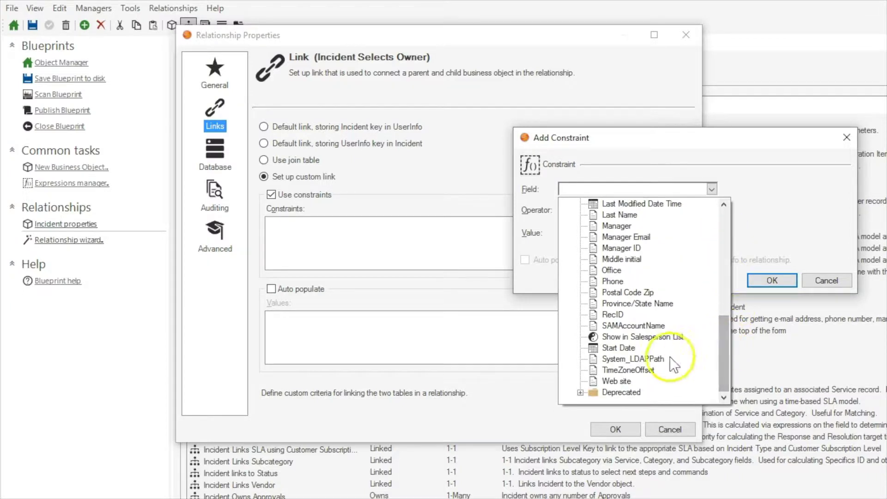
pyautogui.click(614, 314)
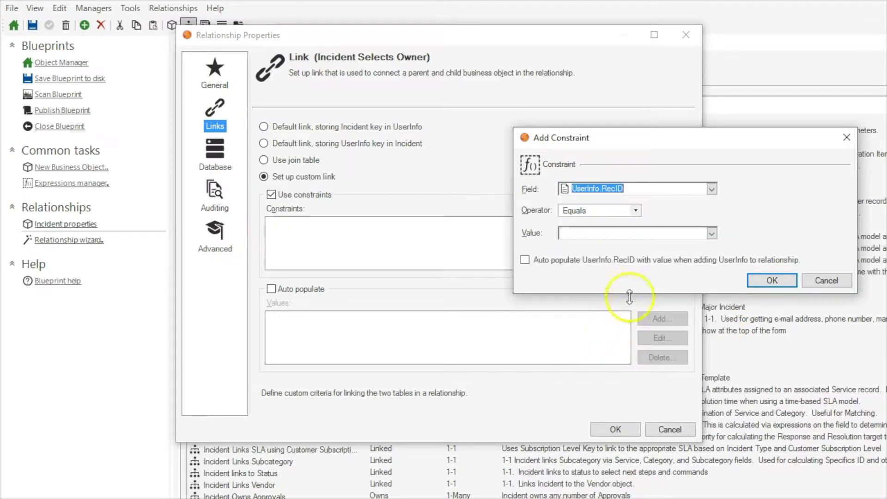
# Step: Set the constraint value to Incident Owned By ID and add it
pyautogui.click(711, 233)
pyautogui.doubleClick(584, 306)
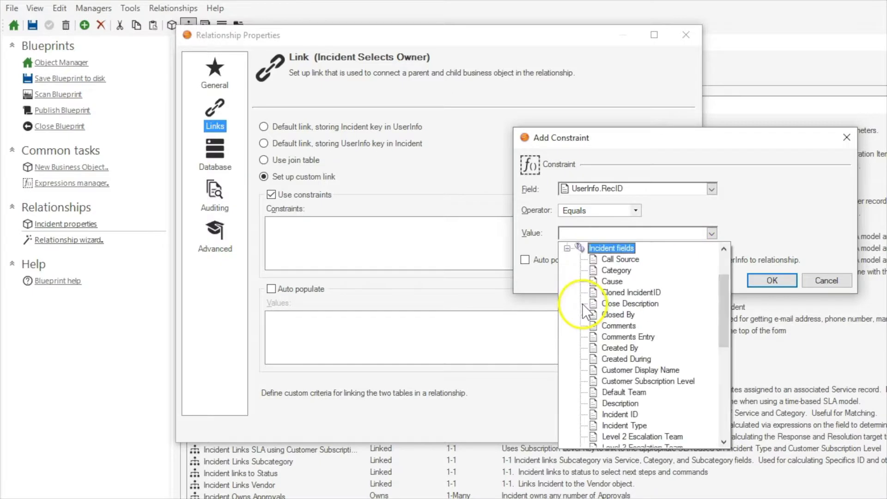
pyautogui.moveTo(723, 295); pyautogui.dragTo(732, 393)
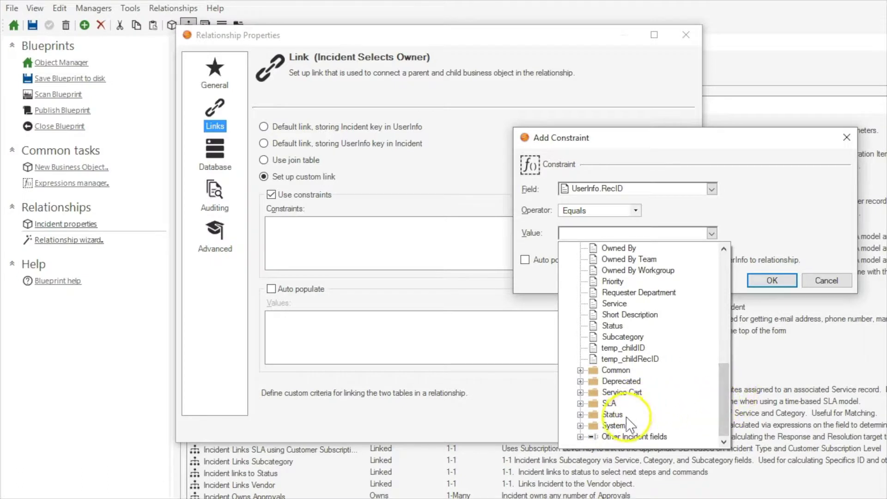
pyautogui.doubleClick(612, 425)
pyautogui.click(642, 405)
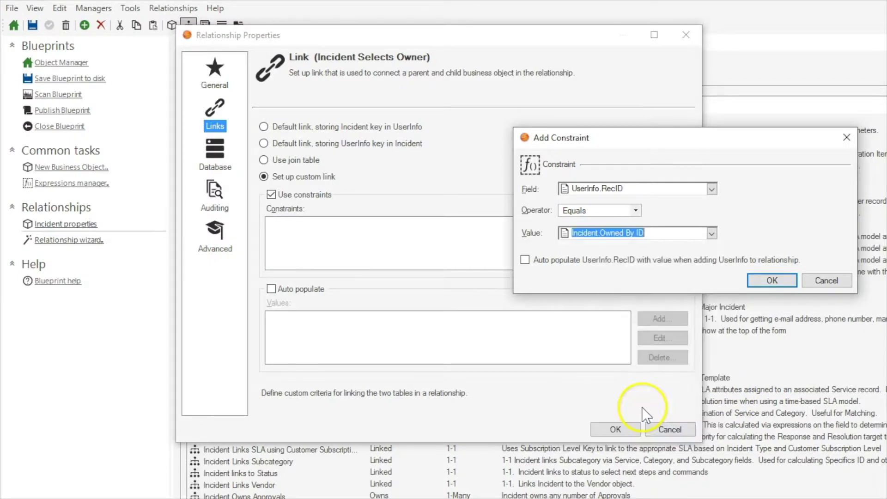
pyautogui.click(562, 259)
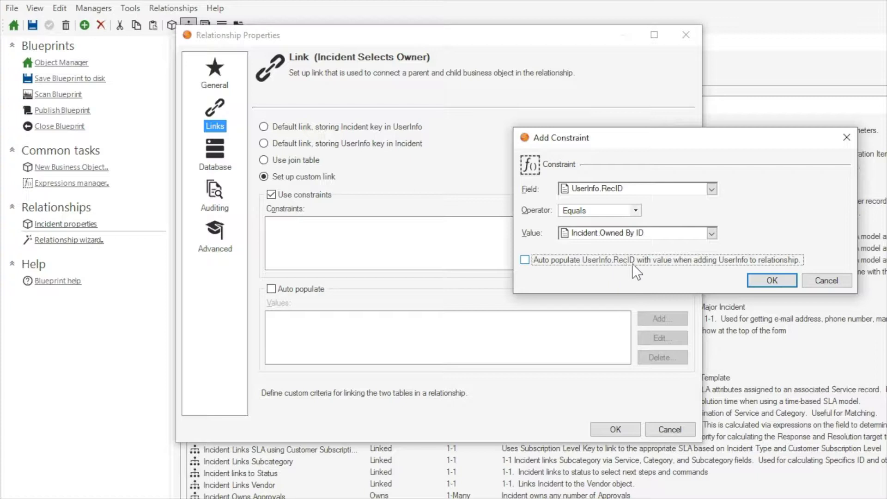
pyautogui.click(768, 281)
pyautogui.click(769, 282)
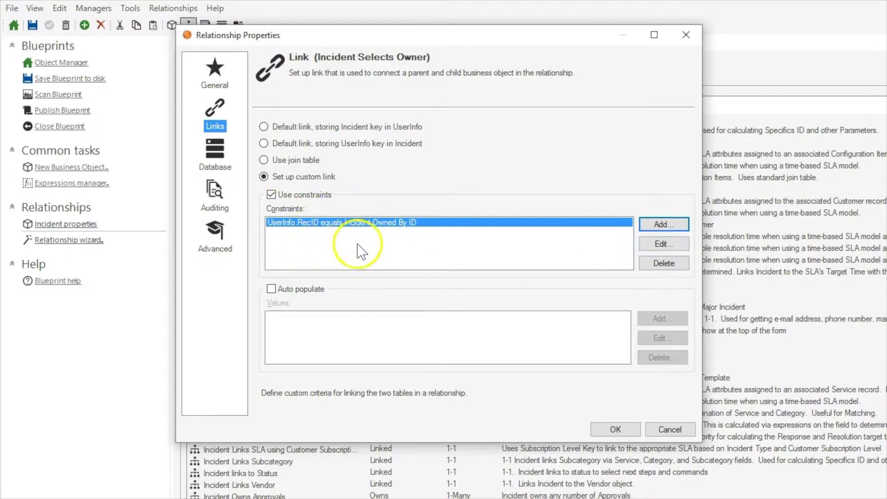
# Step: Turn on auto-populate and add a rule targeting Incident Owned By ID
pyautogui.click(296, 290)
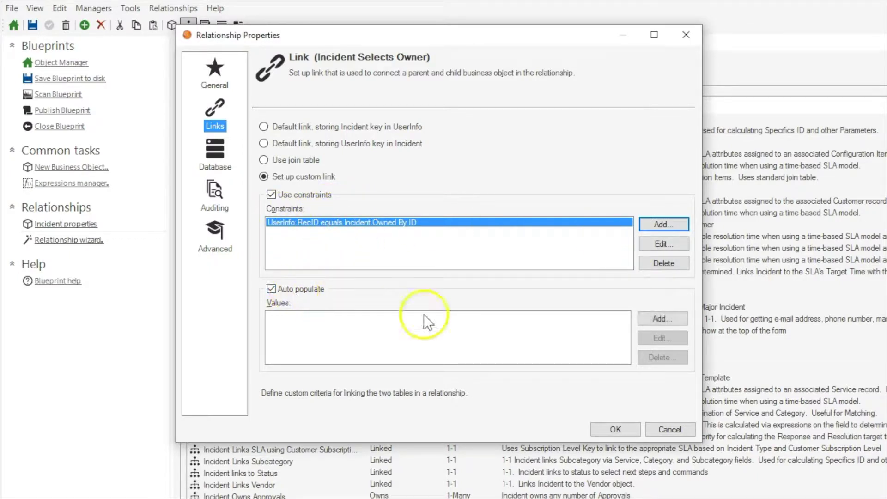
pyautogui.click(664, 318)
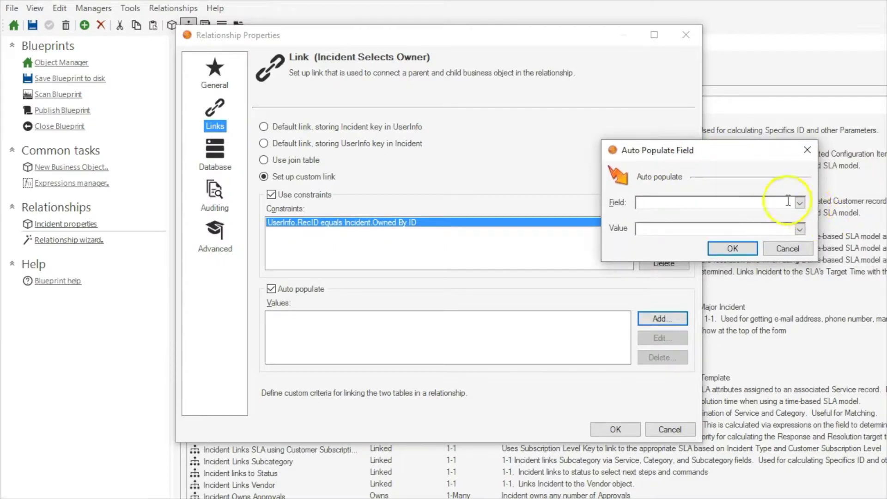
pyautogui.click(799, 203)
pyautogui.doubleClick(689, 217)
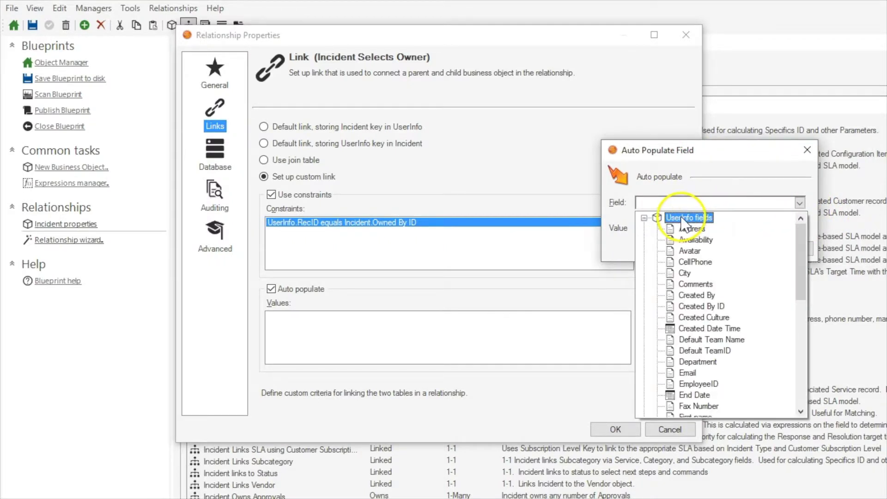
pyautogui.doubleClick(689, 217)
pyautogui.doubleClick(681, 230)
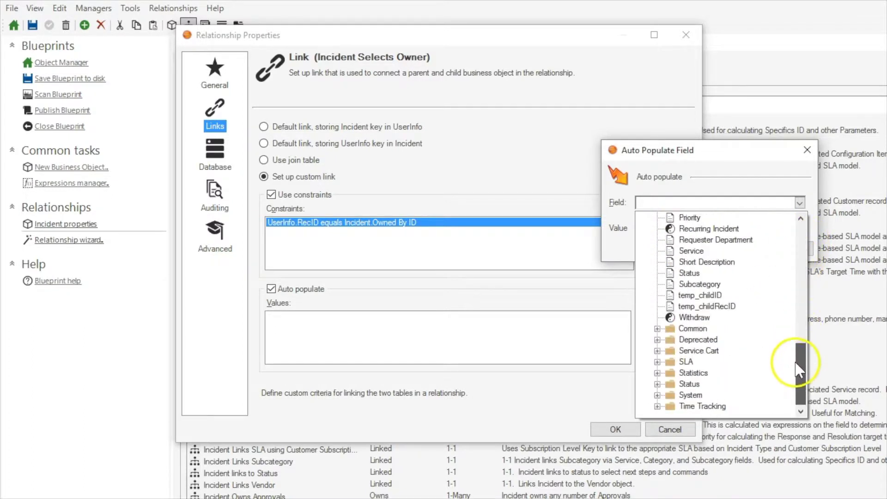
pyautogui.doubleClick(687, 395)
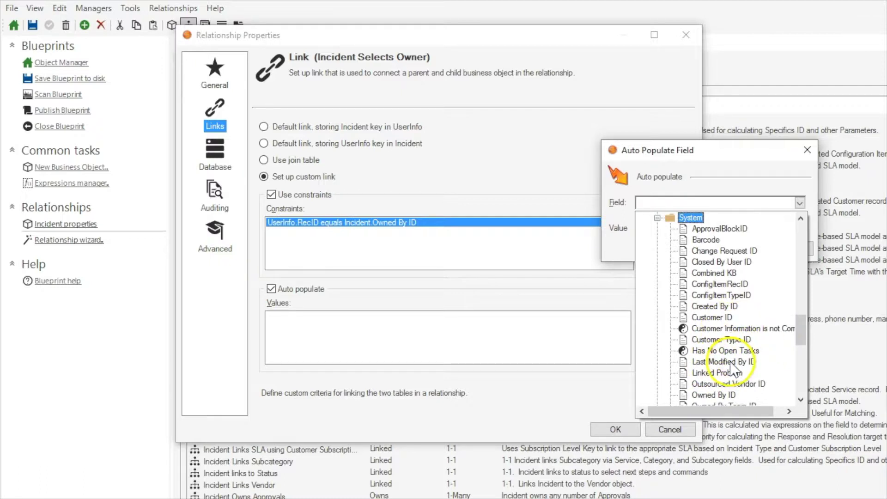
pyautogui.click(714, 395)
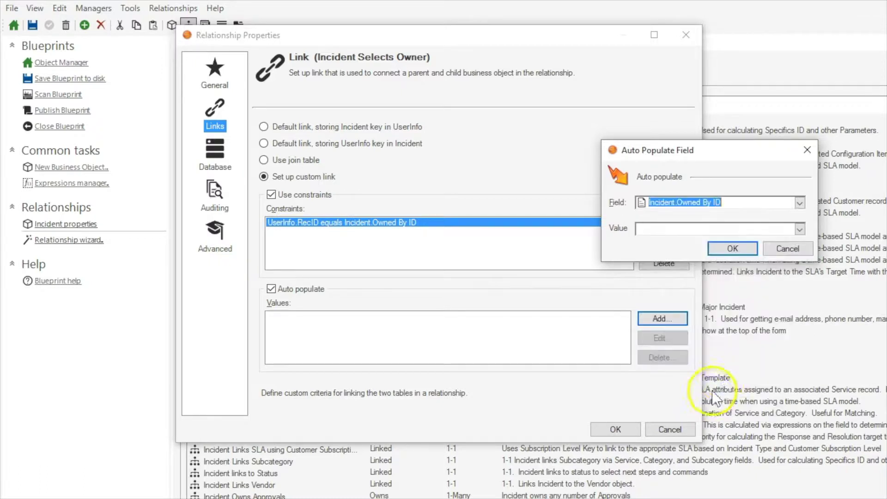
# Step: Source the Owned By ID rule from UserInfo RecID and confirm it
pyautogui.click(798, 230)
pyautogui.doubleClick(689, 307)
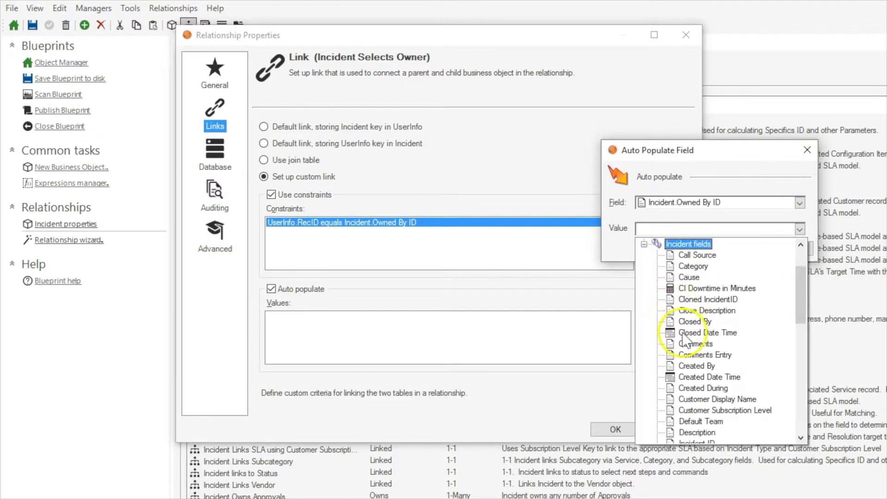
pyautogui.scroll(-10, 687, 340)
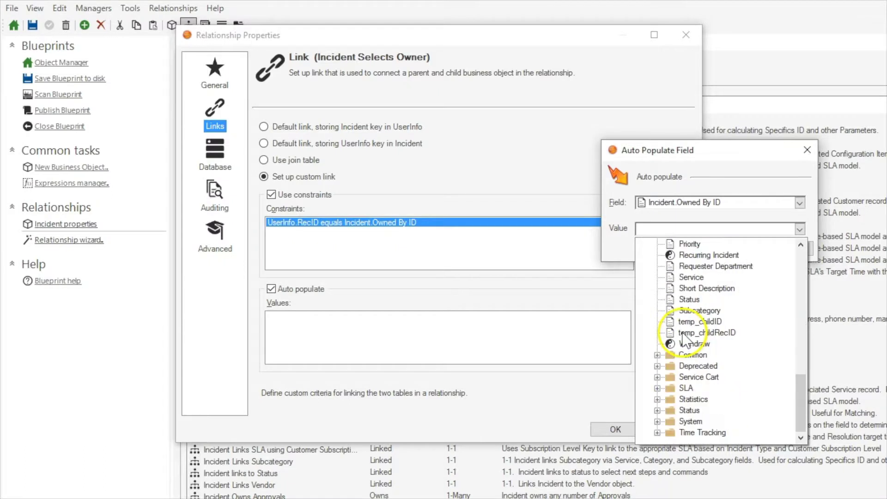
pyautogui.doubleClick(689, 422)
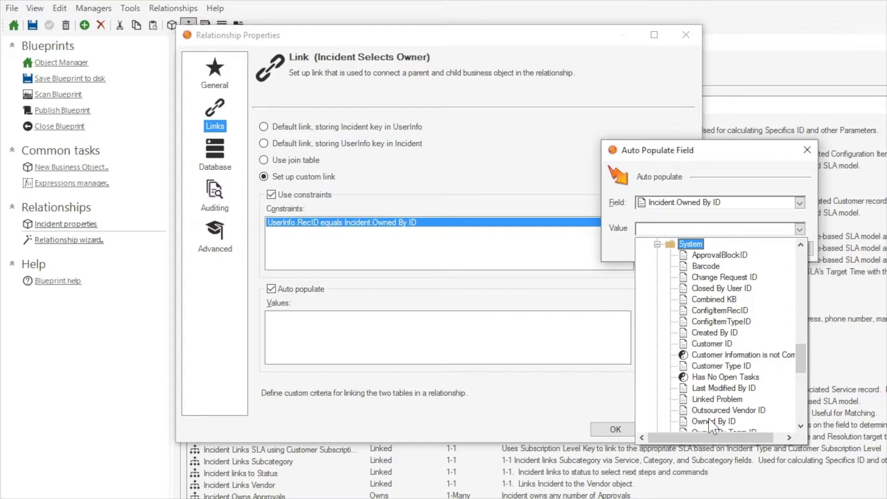
pyautogui.scroll(15, 707, 347)
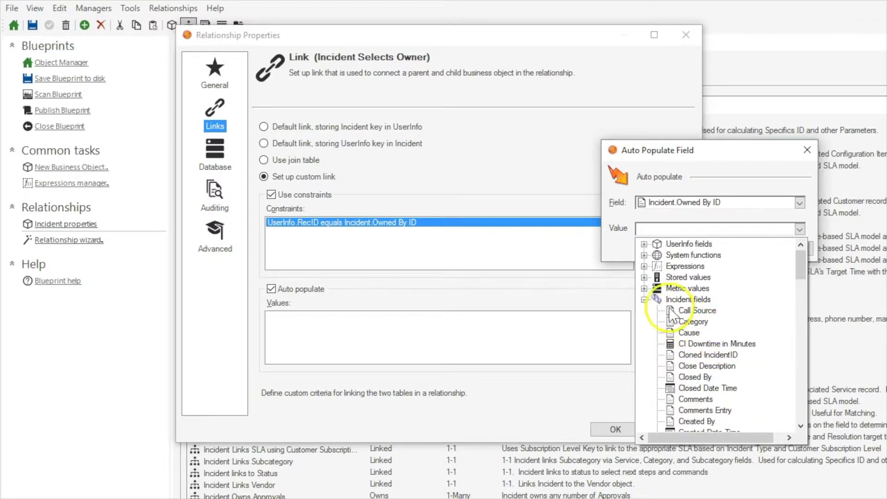
pyautogui.doubleClick(672, 299)
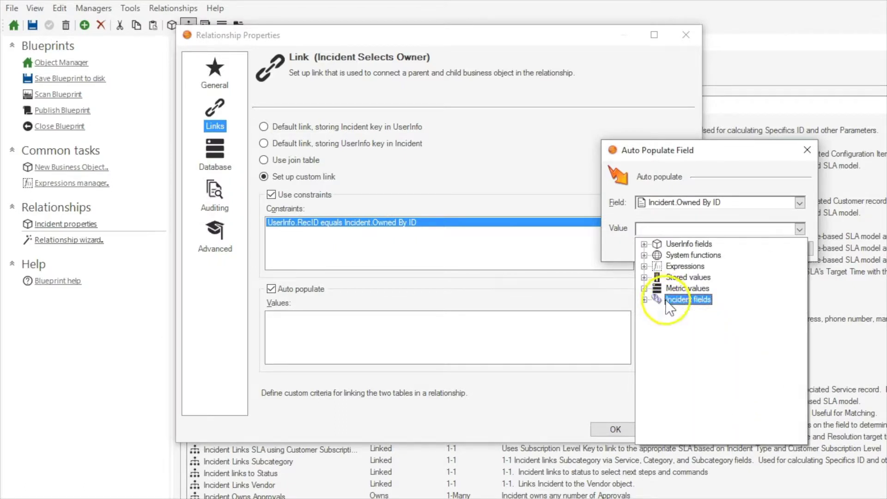
pyautogui.doubleClick(679, 245)
pyautogui.scroll(-10, 706, 332)
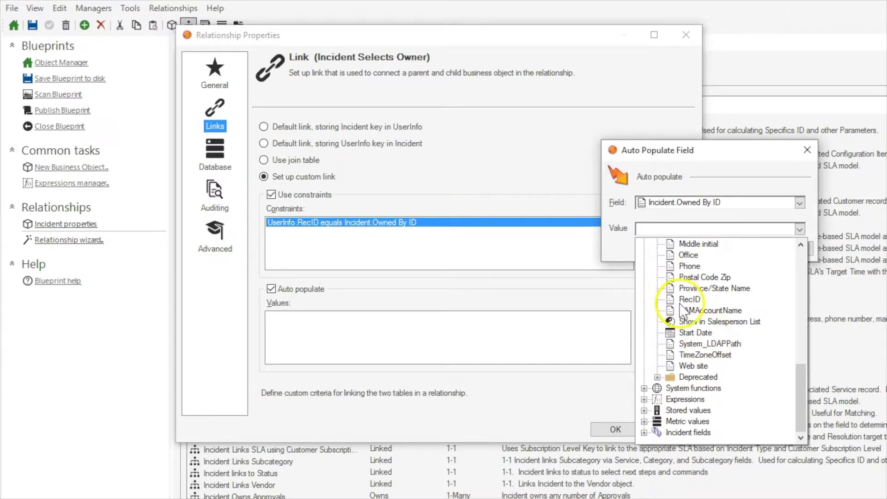
pyautogui.click(683, 299)
pyautogui.click(725, 252)
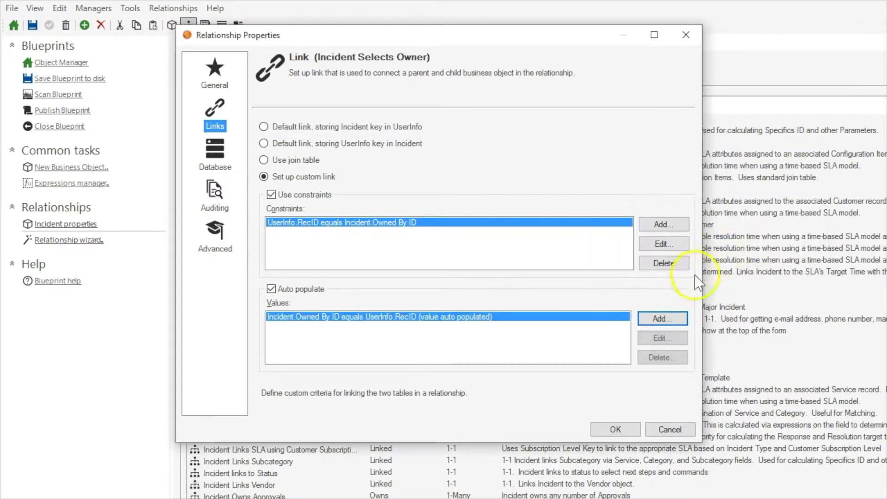
# Step: Add a second rule filling Owned By Team from UserInfo Default Team Name
pyautogui.click(650, 321)
pyautogui.click(799, 203)
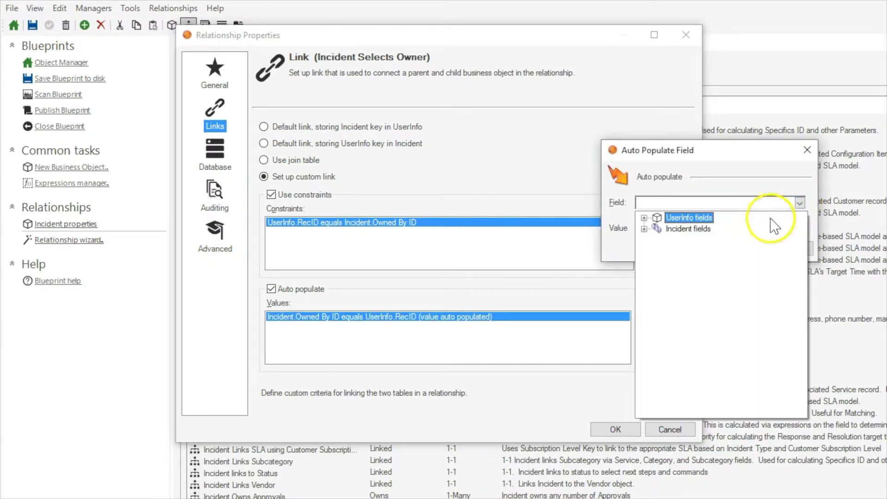
pyautogui.doubleClick(684, 227)
pyautogui.scroll(-10, 699, 264)
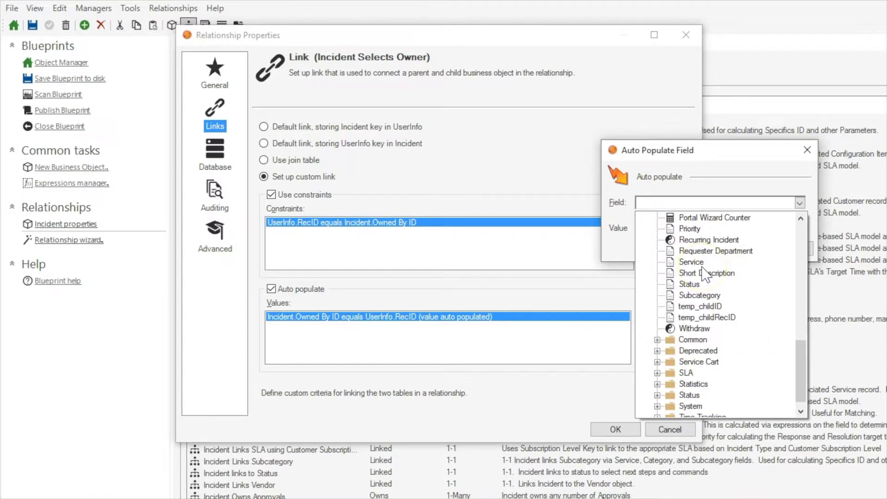
pyautogui.scroll(3, 708, 270)
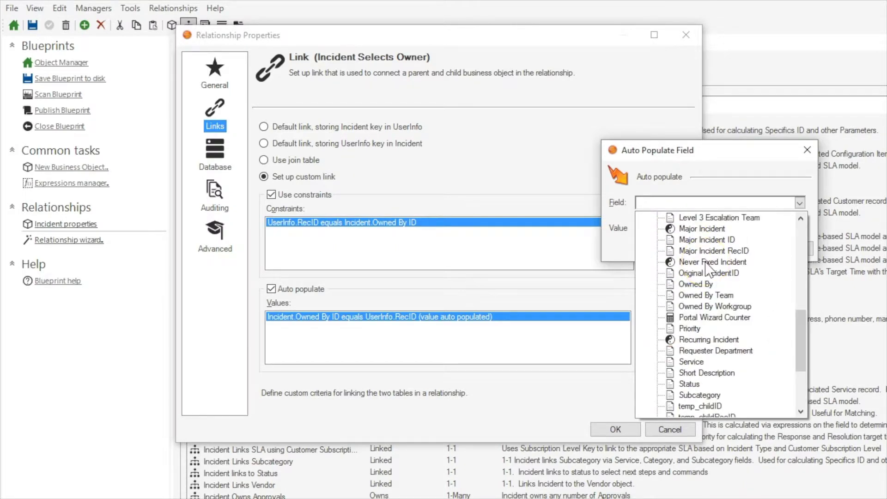
pyautogui.click(706, 295)
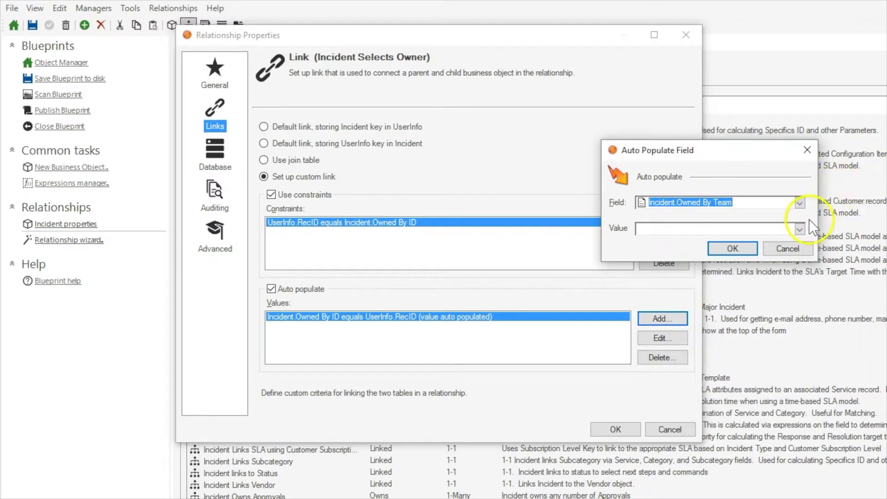
pyautogui.click(800, 229)
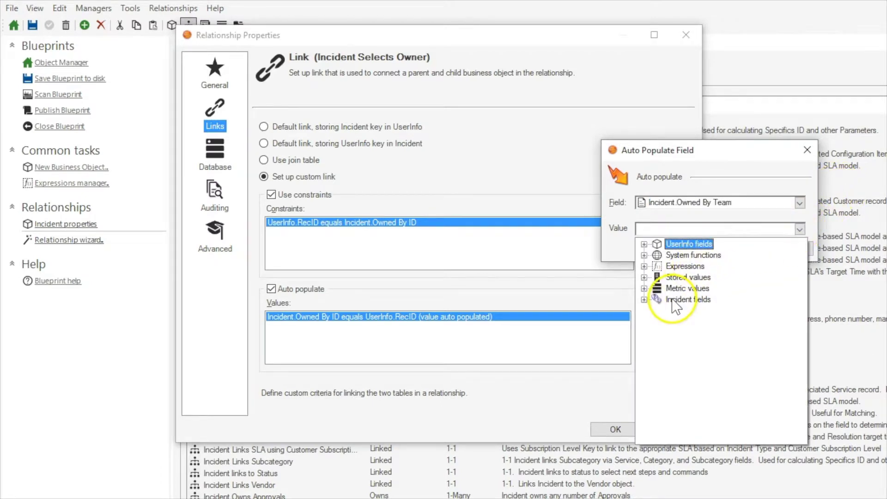
pyautogui.doubleClick(676, 245)
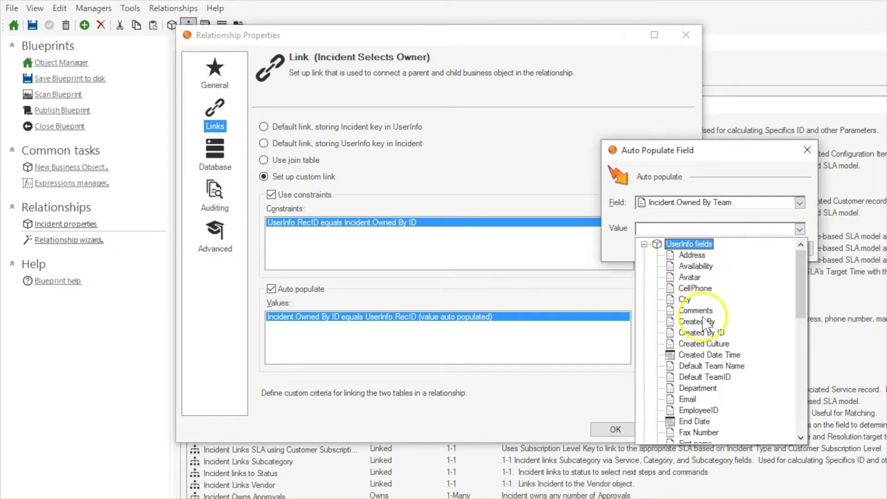
pyautogui.click(712, 365)
pyautogui.click(731, 249)
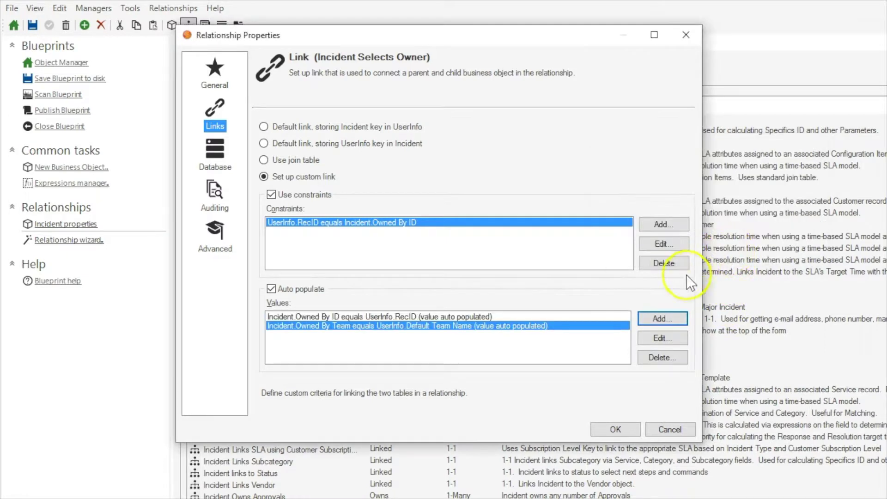
# Step: Save the relationship and bring up related item picker properties for the Owned By field
pyautogui.click(614, 430)
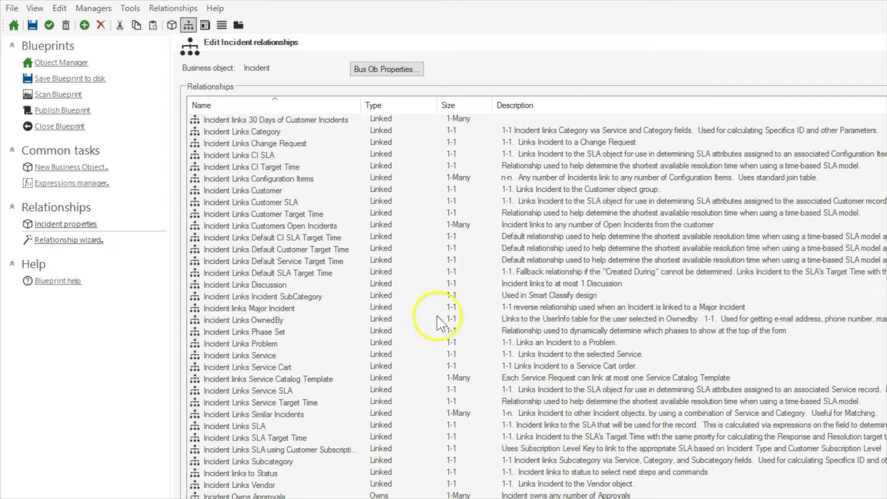
pyautogui.click(205, 25)
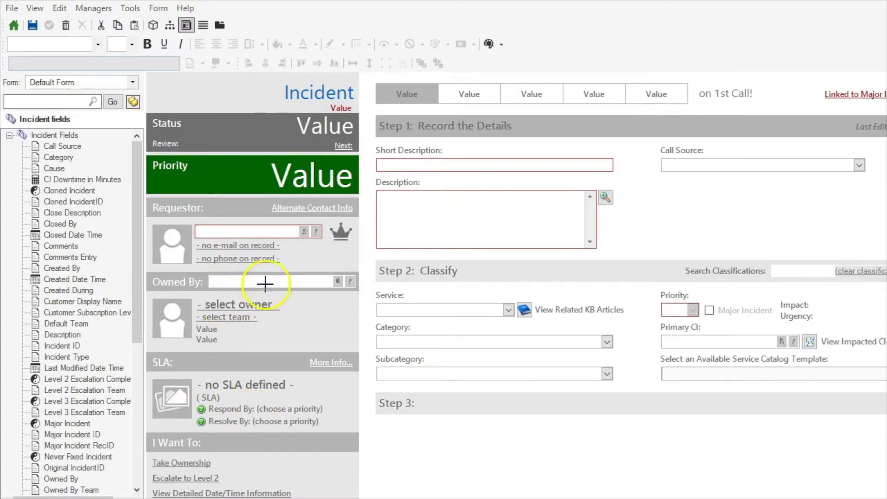
pyautogui.click(265, 284)
pyautogui.rightClick(265, 283)
pyautogui.click(328, 421)
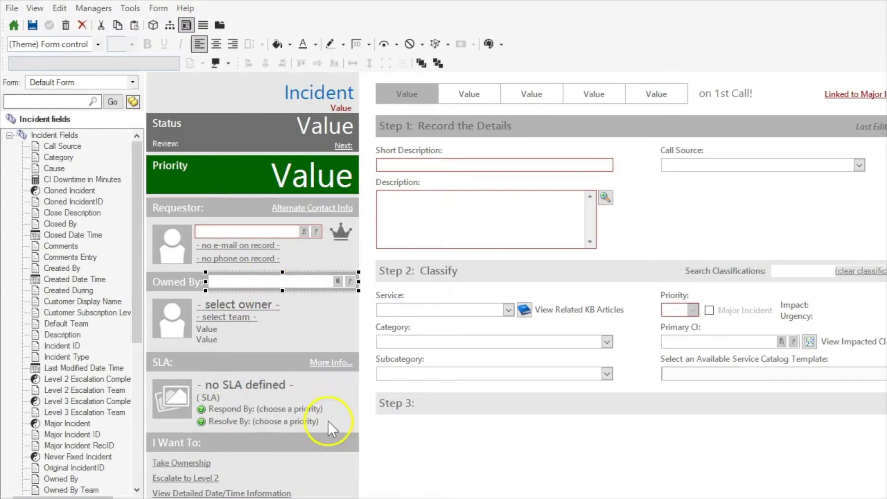
# Step: Link the picker to Incident Selects Owner, storing display text in Owned By
pyautogui.click(483, 170)
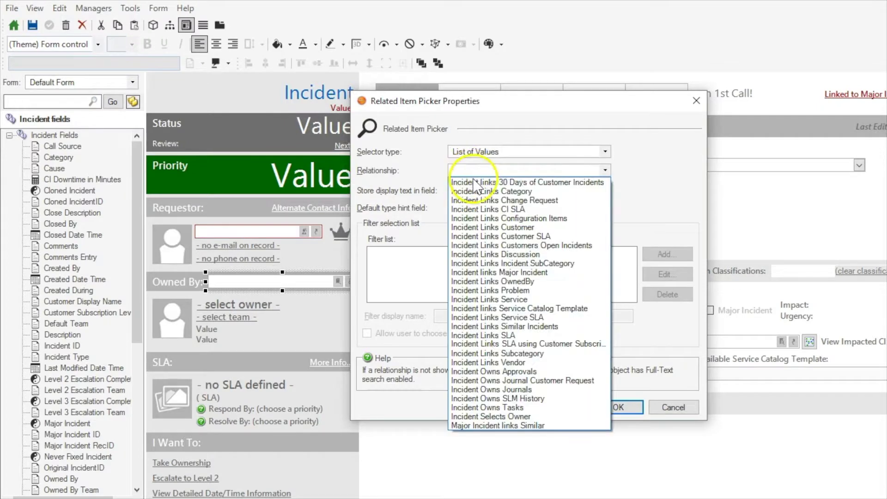
pyautogui.click(489, 417)
pyautogui.click(493, 189)
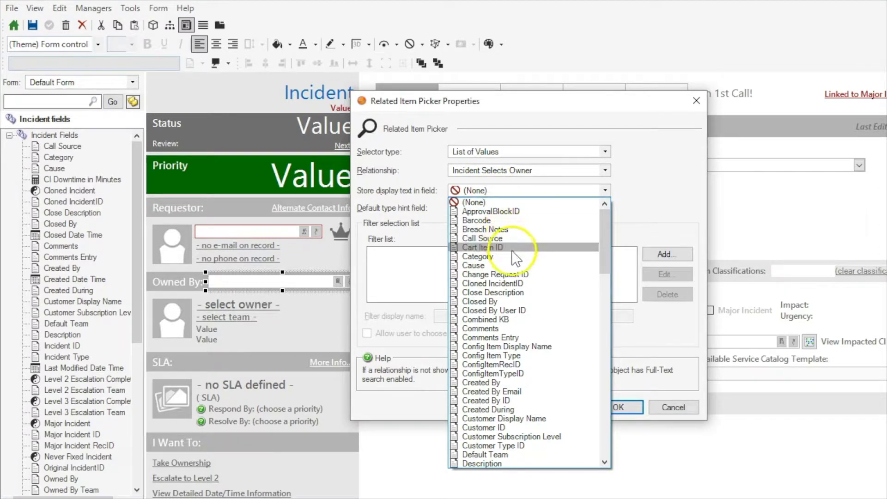
pyautogui.scroll(-2, 550, 353)
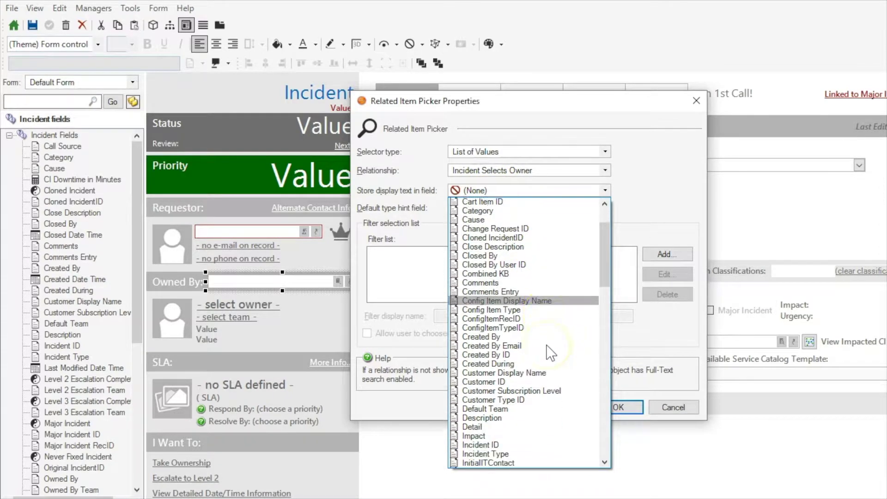
pyautogui.scroll(-9, 550, 353)
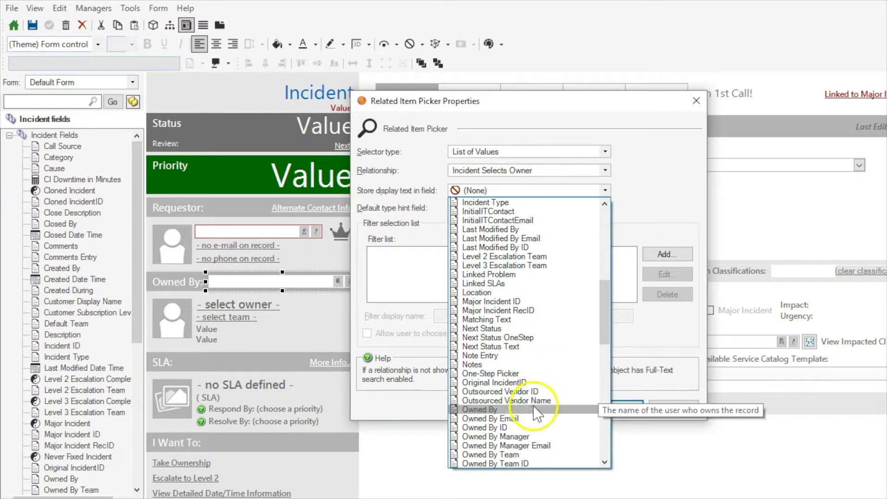
pyautogui.click(533, 410)
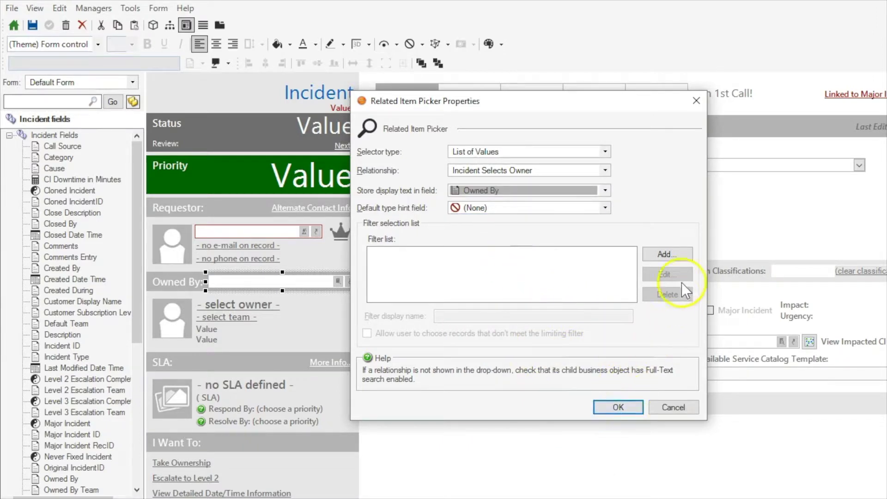
pyautogui.click(619, 406)
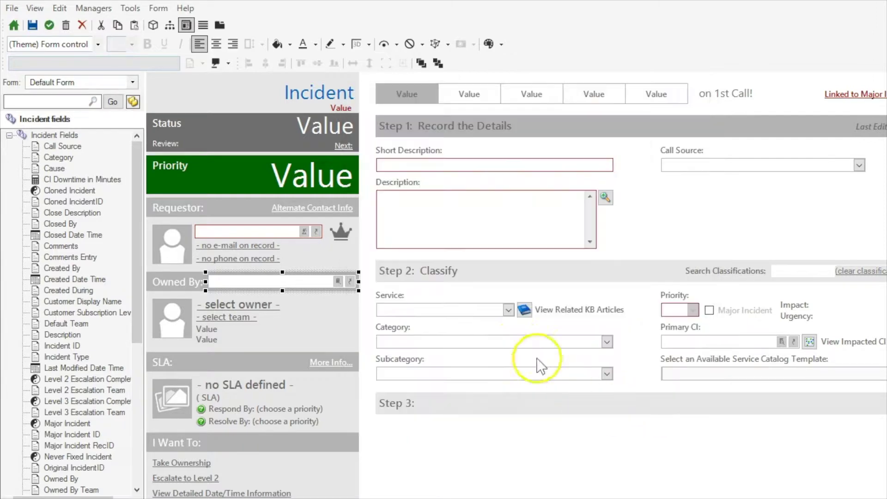
# Step: Leave the form editor and publish the blueprint, acknowledging the scan and completion messages
pyautogui.click(41, 26)
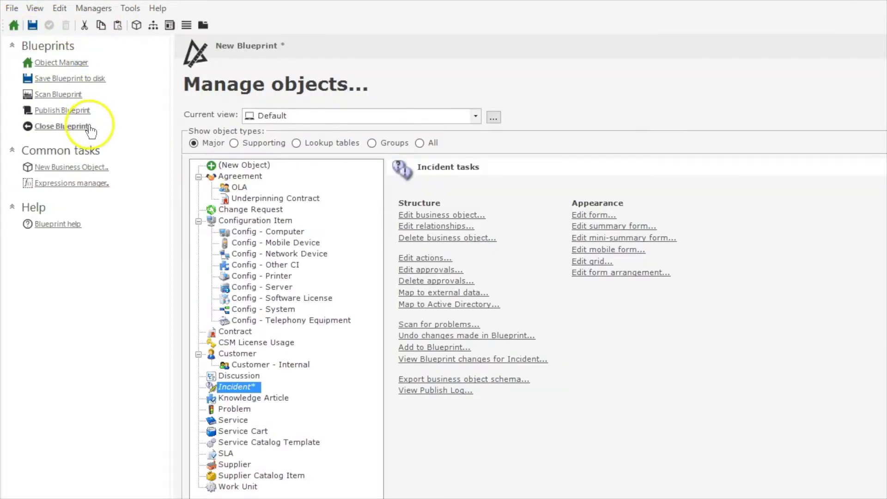
pyautogui.click(60, 110)
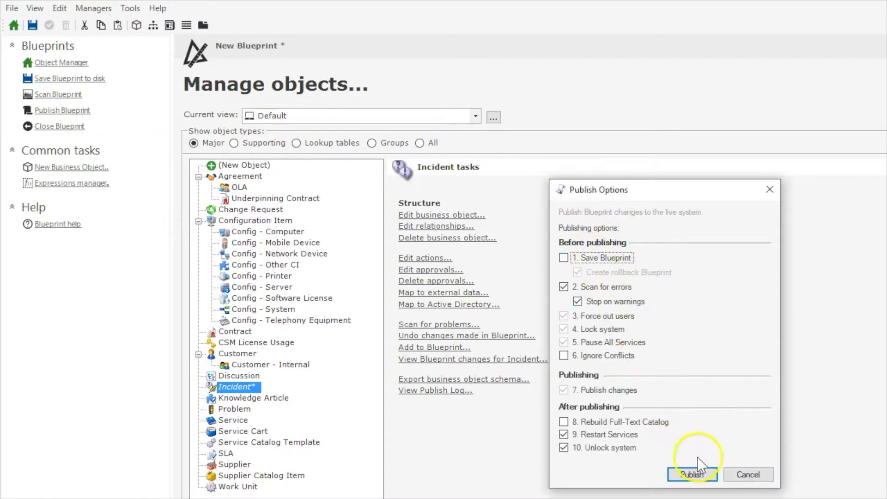
pyautogui.click(689, 476)
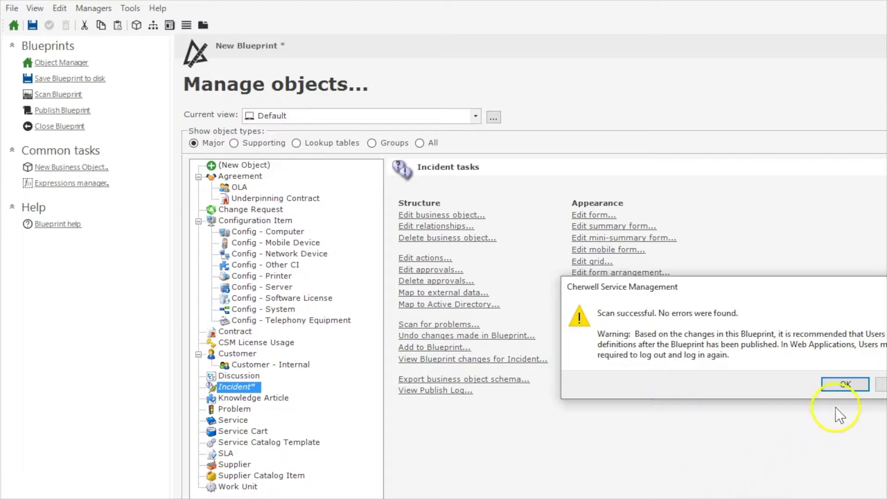
pyautogui.click(838, 387)
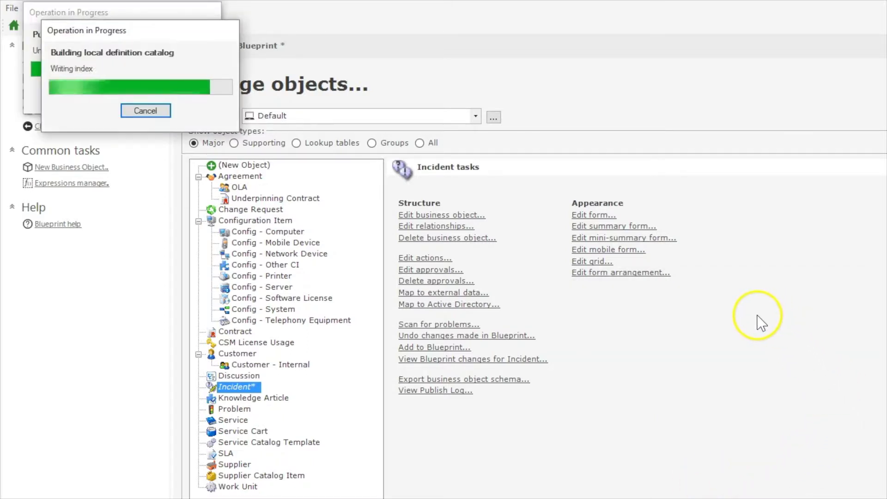
pyautogui.click(794, 356)
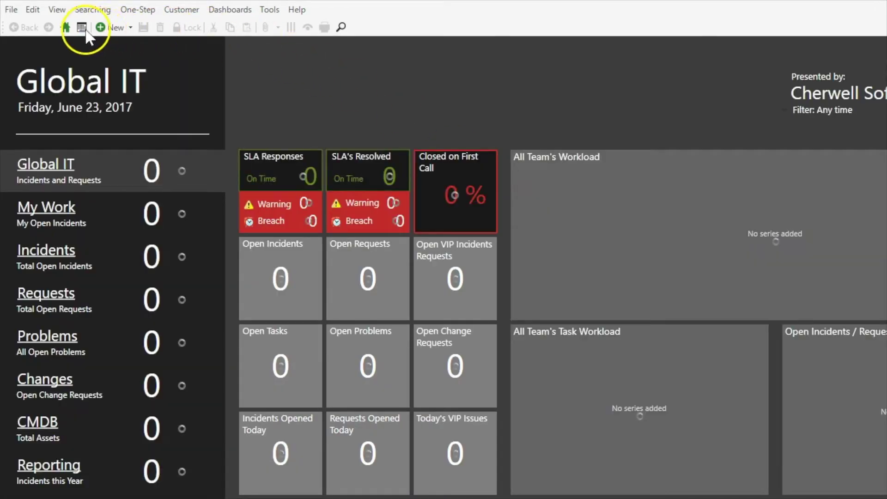
# Step: Create a new Incident record and begin entering its owner in Owned By
pyautogui.click(130, 27)
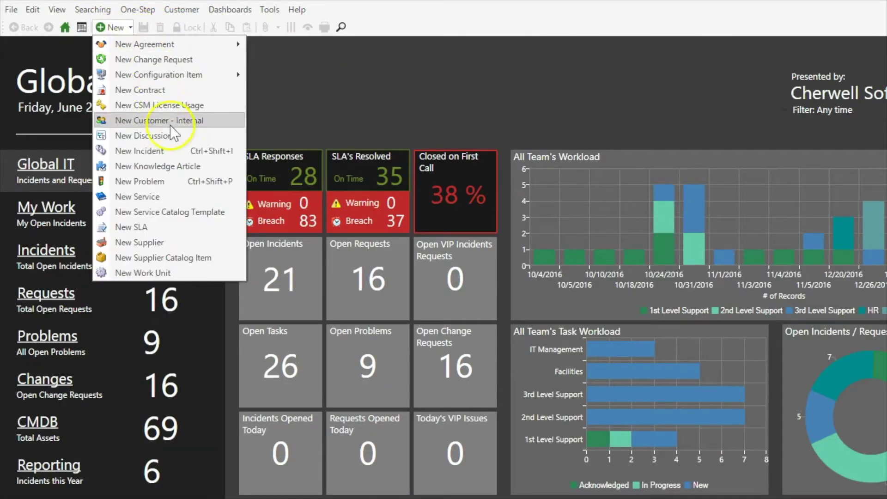
pyautogui.click(164, 151)
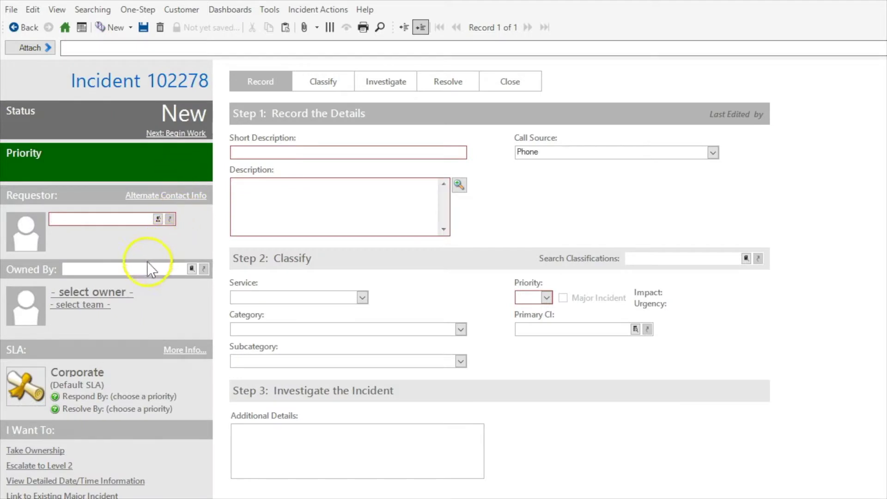
pyautogui.click(142, 270)
# Step: Resolve the owner from a partial first name, then quick-view the owner's details
pyautogui.press('Tab')
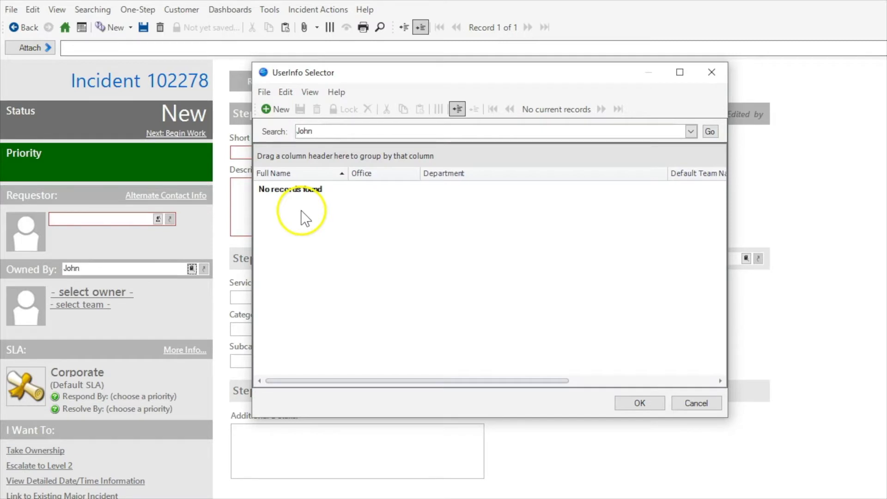
pyautogui.click(711, 136)
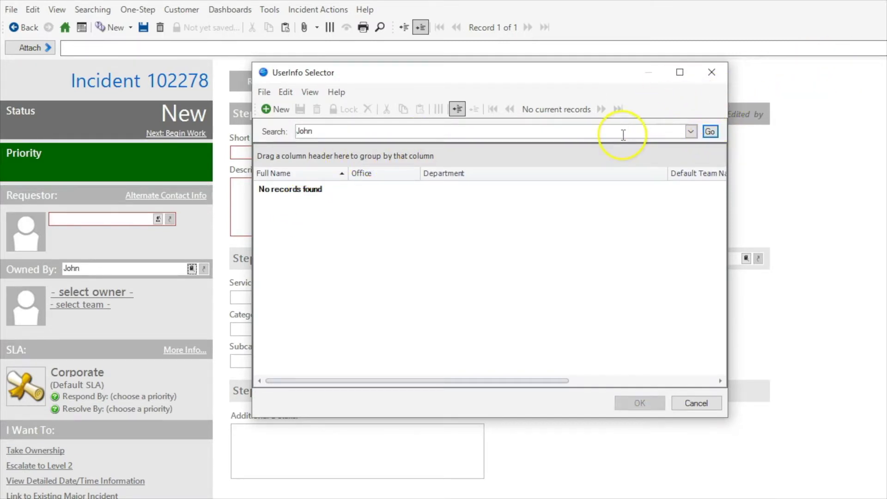
pyautogui.press('Return')
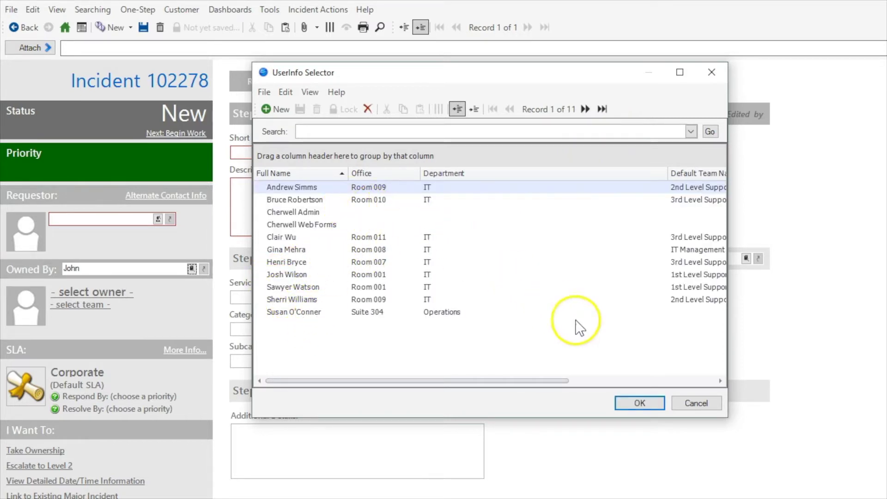
pyautogui.click(693, 400)
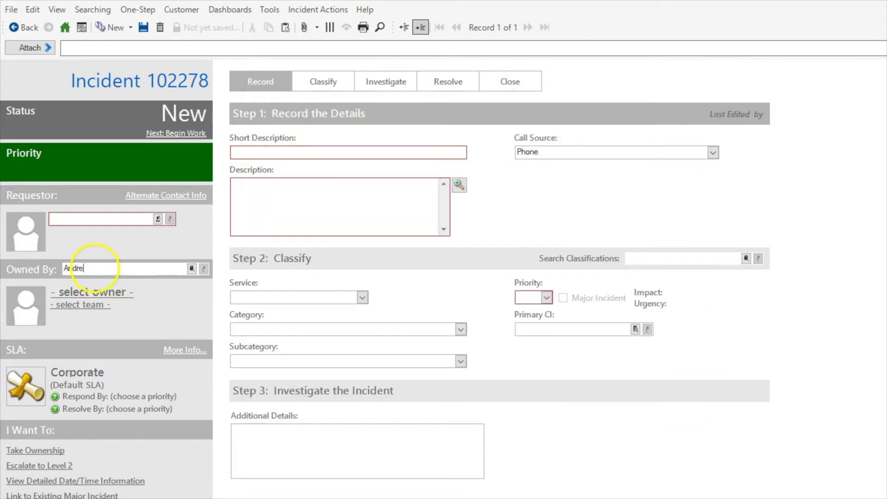
pyautogui.click(314, 193)
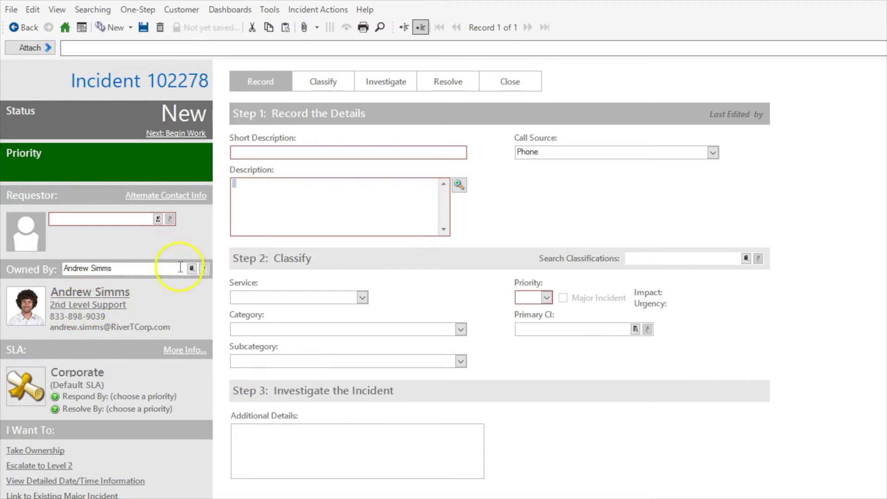
pyautogui.click(207, 273)
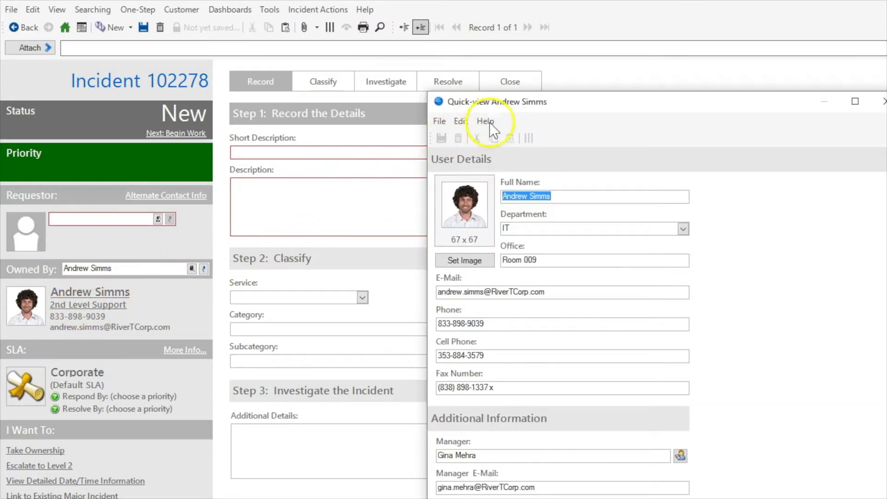
pyautogui.moveTo(572, 99); pyautogui.dragTo(522, 28)
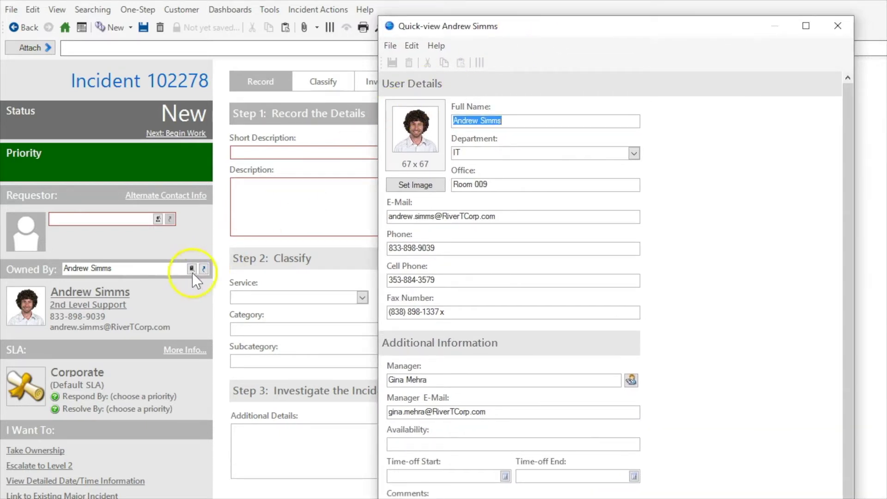
pyautogui.moveTo(539, 24); pyautogui.dragTo(444, 37)
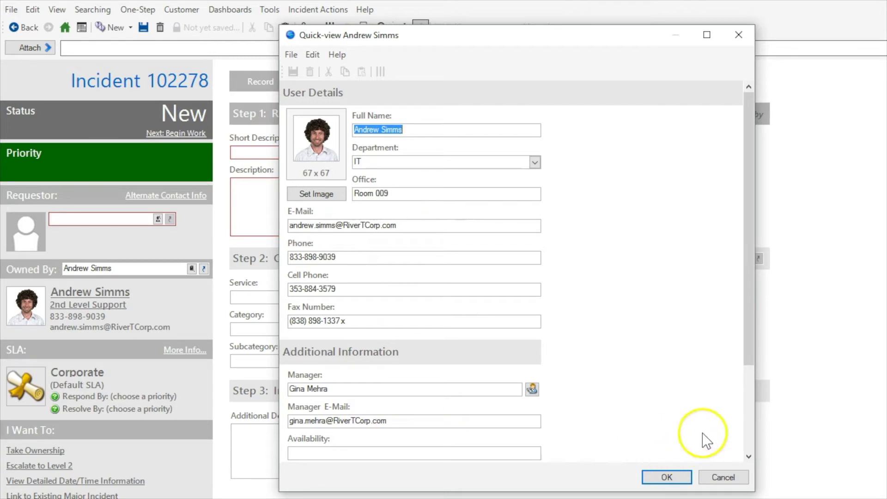
pyautogui.moveTo(749, 338); pyautogui.dragTo(753, 439)
pyautogui.tripleClick(314, 410)
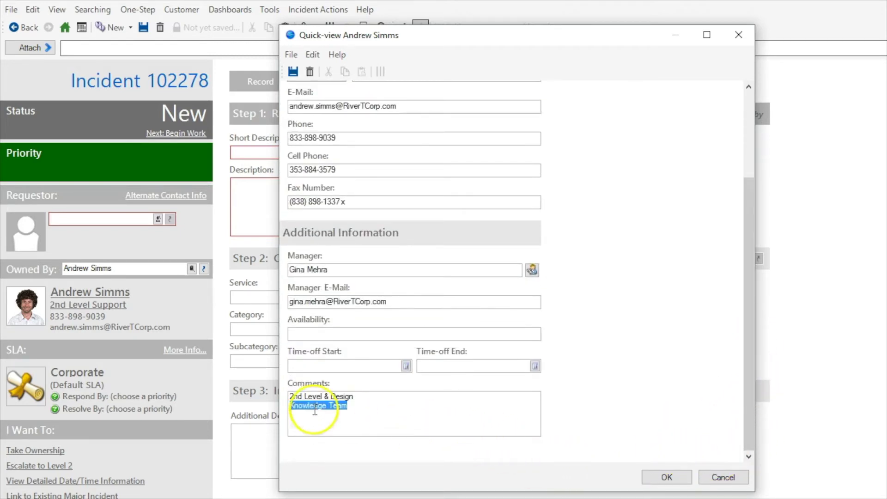
pyautogui.hotkey('ctrl', 'a')
pyautogui.click(723, 477)
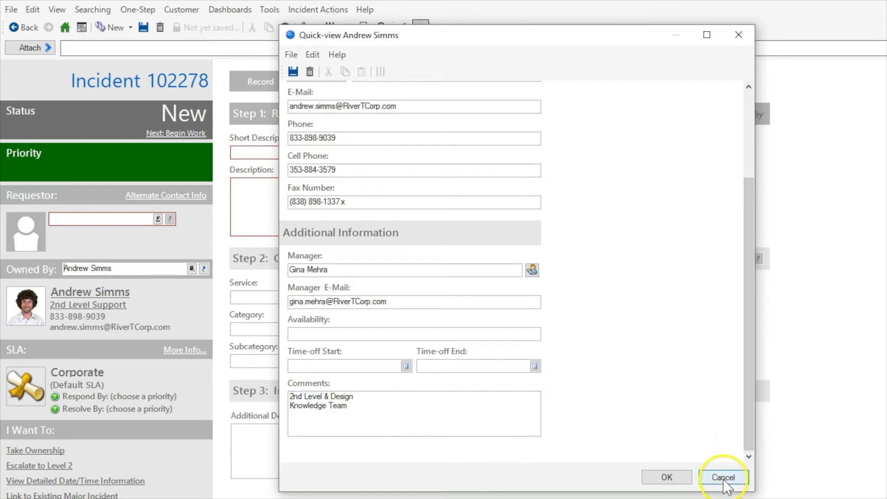
# Step: Clear incident 102278's Owned By field, browse the user list, then enter a different user's name as owner
pyautogui.tripleClick(109, 268)
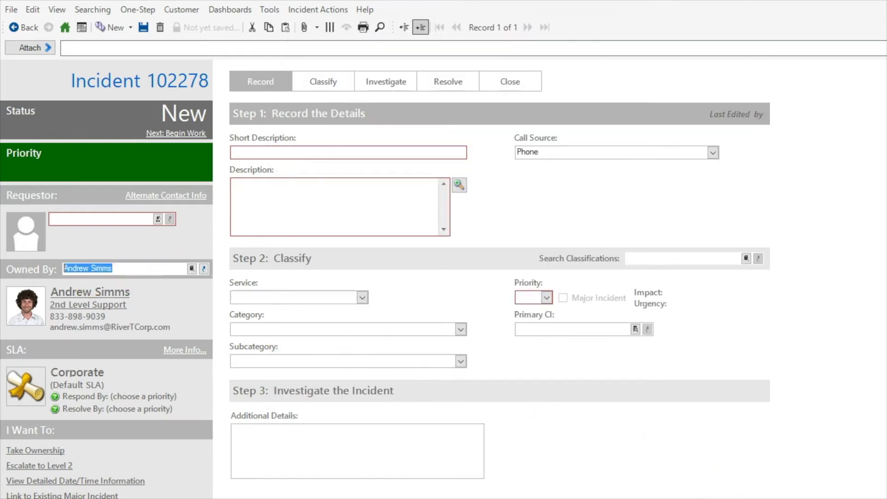
pyautogui.press('Delete')
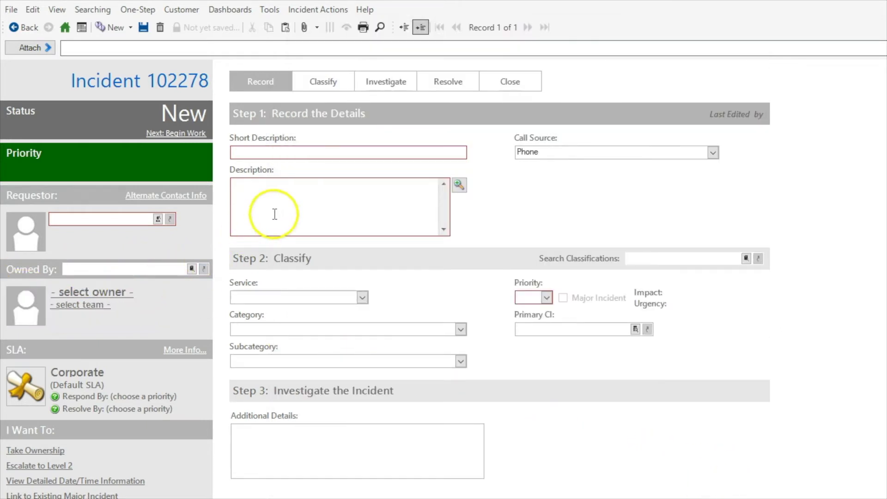
pyautogui.click(192, 270)
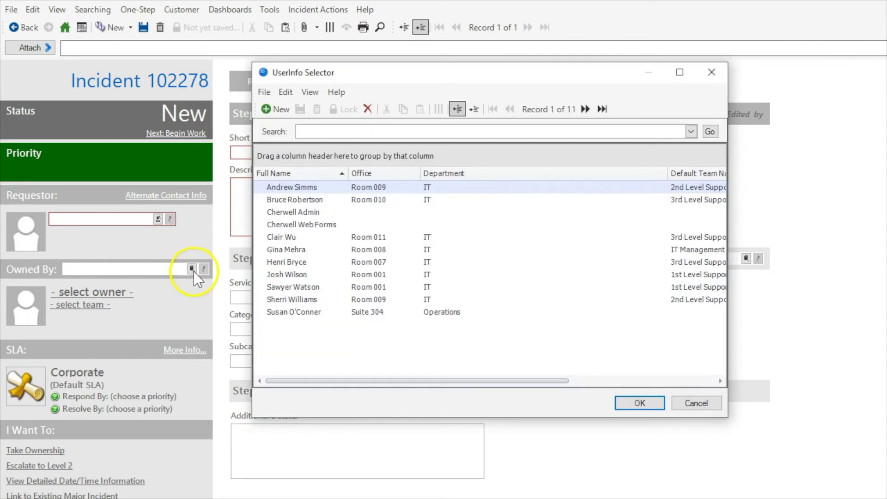
pyautogui.click(303, 238)
pyautogui.click(308, 248)
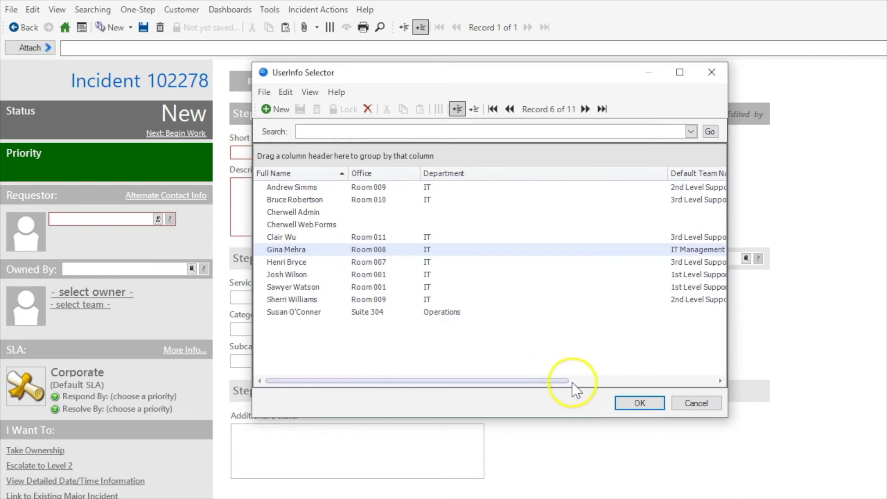
pyautogui.click(717, 403)
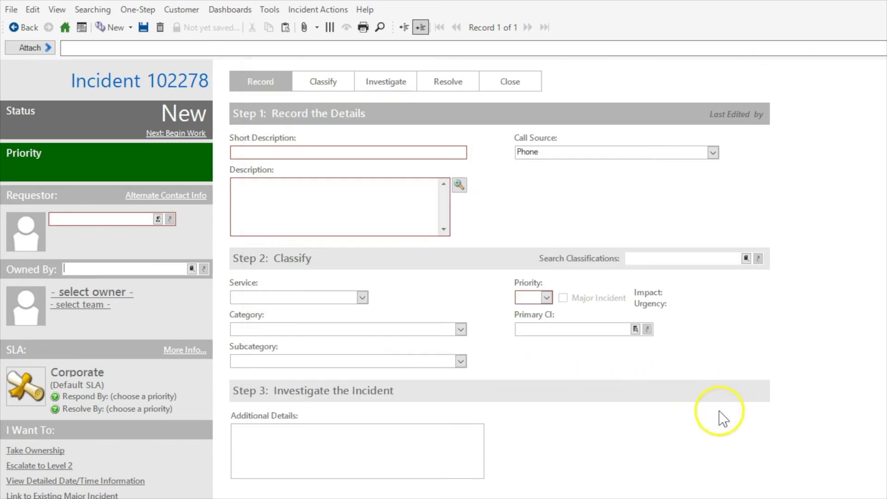
pyautogui.click(122, 267)
pyautogui.write('Gina Mehra')
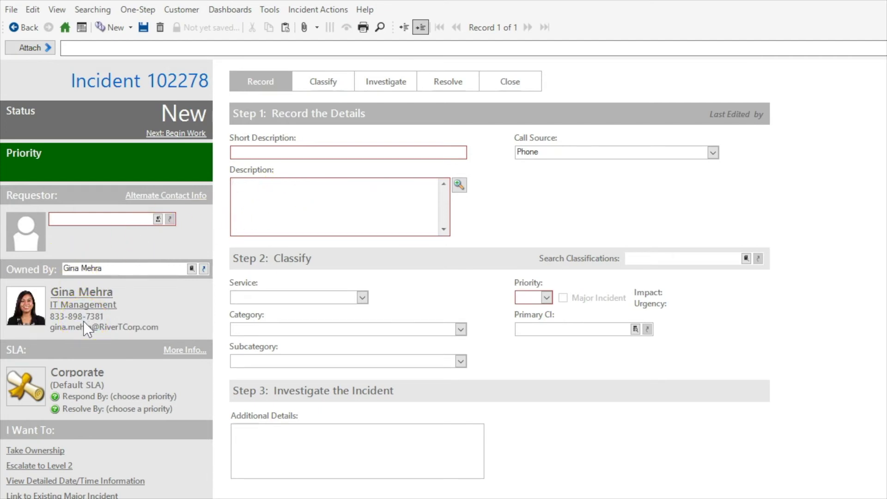
pyautogui.click(295, 233)
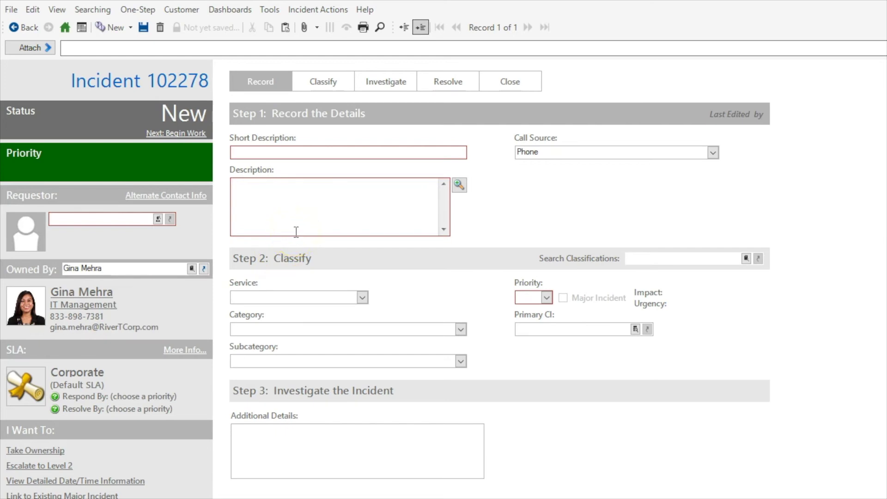